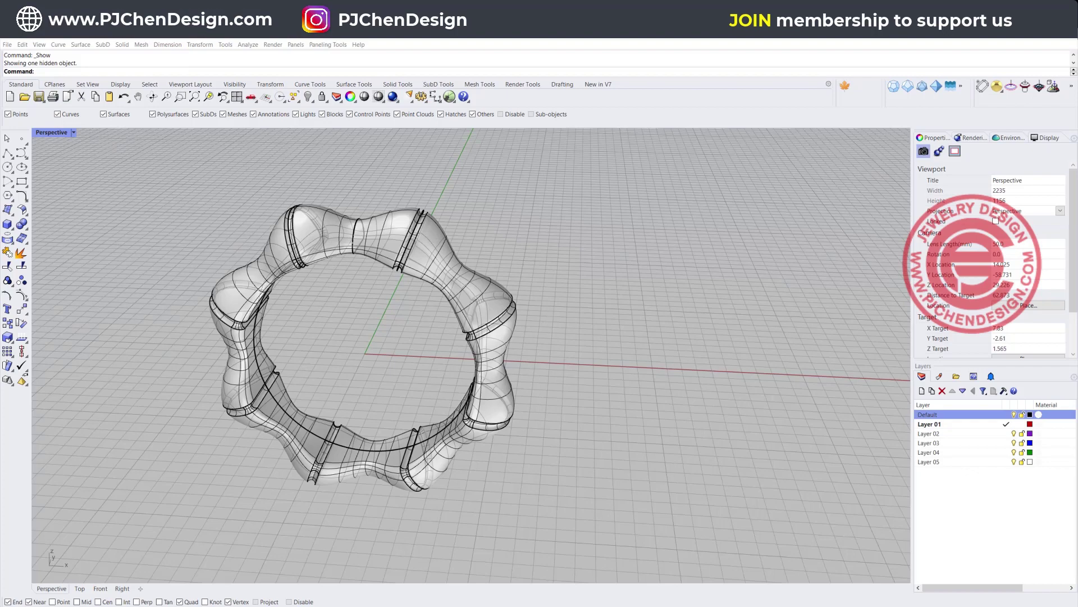
Step: Draw an upright circle of diameter 16 centred at the origin in the Front view
{"action": "right_click_drag", "start_coordinate": [342, 358], "coordinate": [496, 237]}
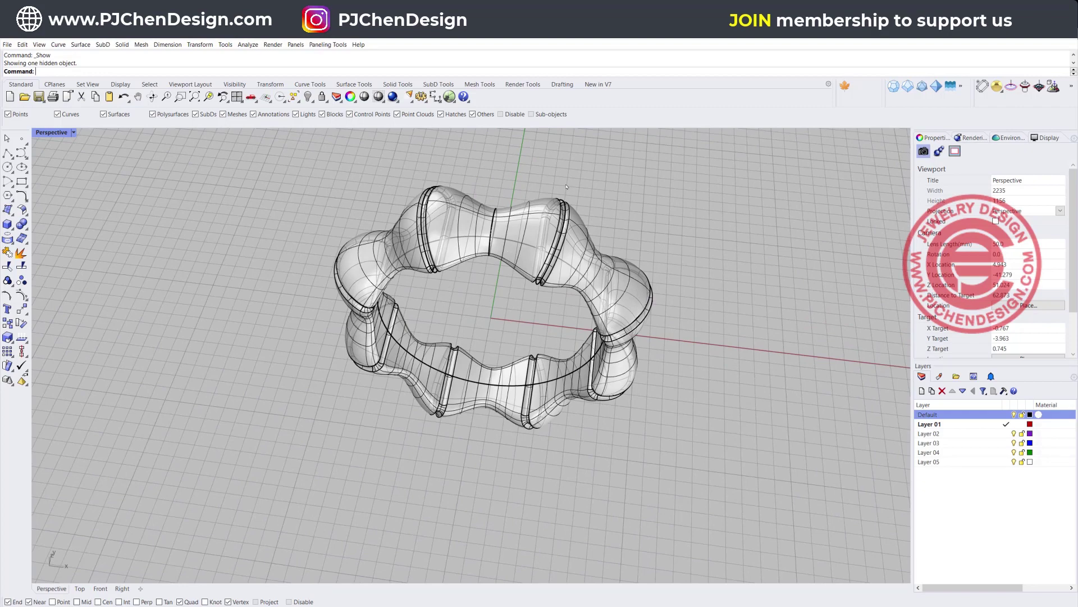
{"action": "right_click_drag", "start_coordinate": [497, 238], "coordinate": [512, 227]}
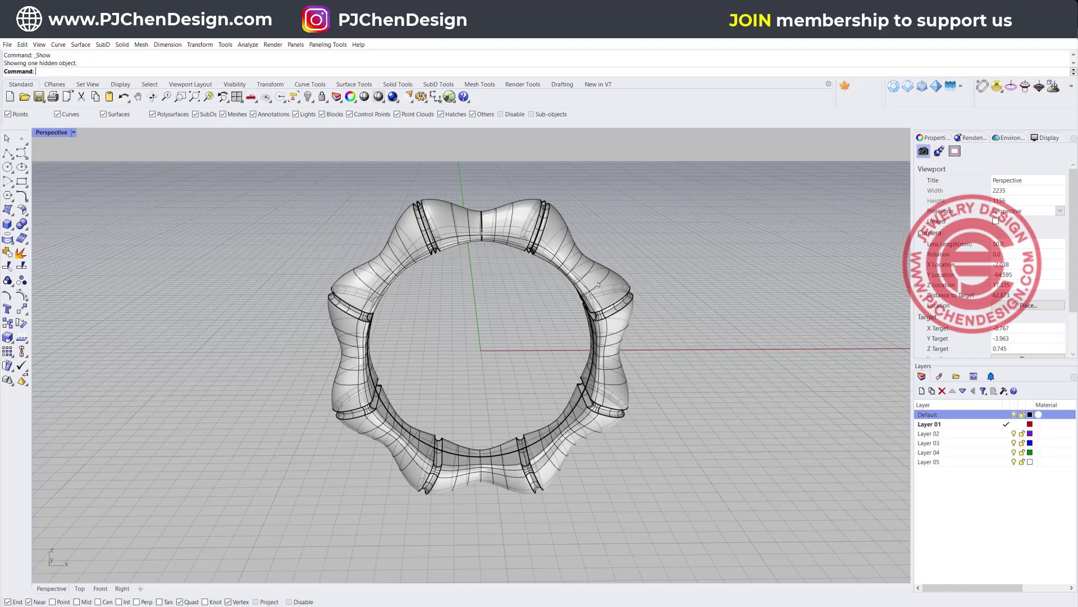
{"action": "right_click_drag", "start_coordinate": [537, 333], "coordinate": [488, 237]}
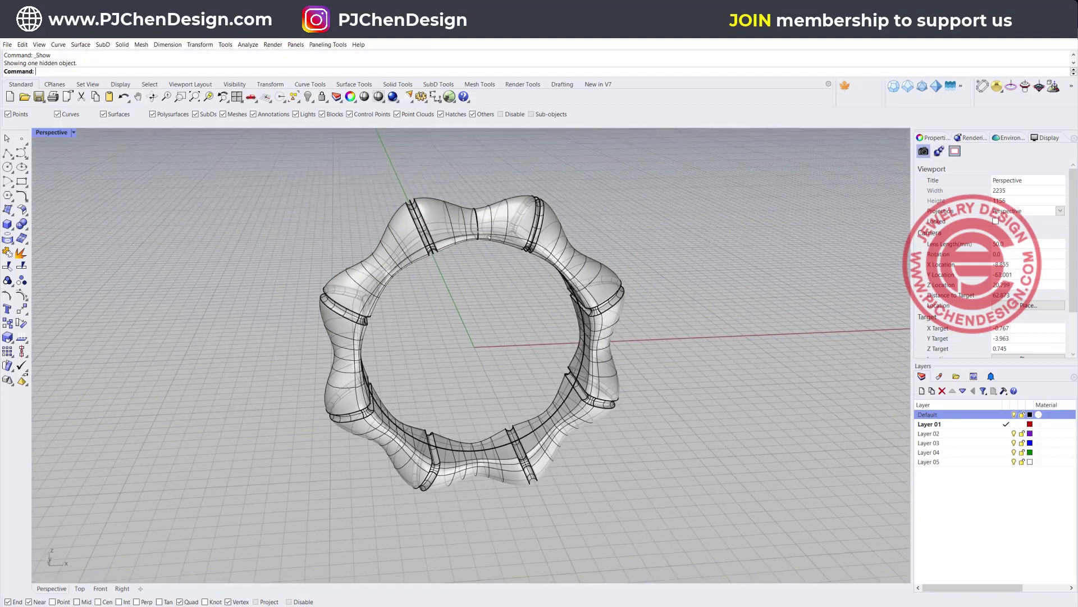
{"action": "scroll", "coordinate": [528, 221], "scroll_direction": "up", "scroll_amount": 5}
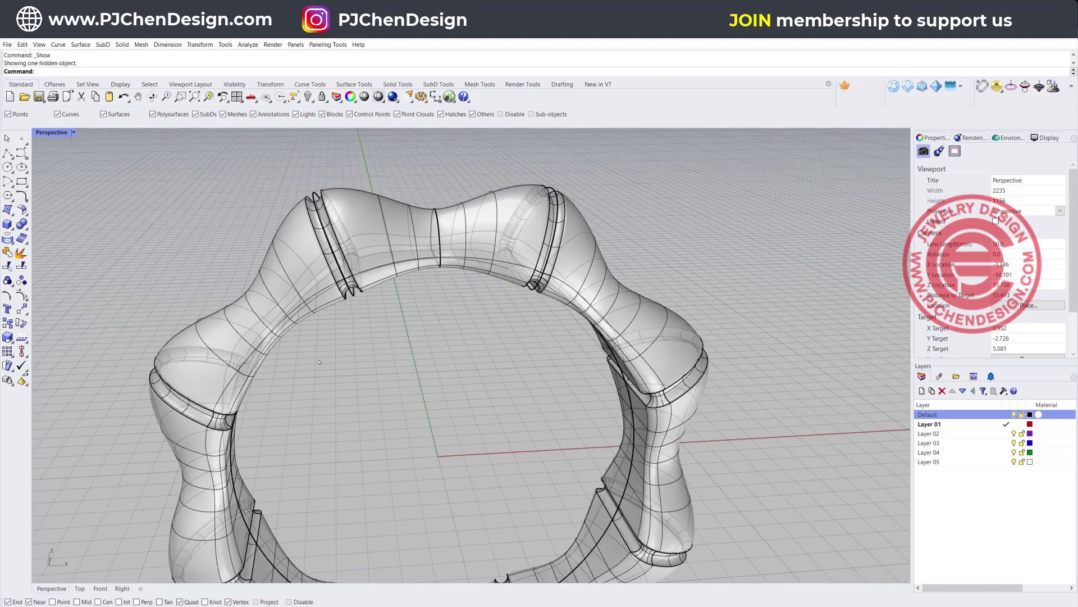
{"action": "scroll", "coordinate": [364, 421], "scroll_direction": "down", "scroll_amount": 5}
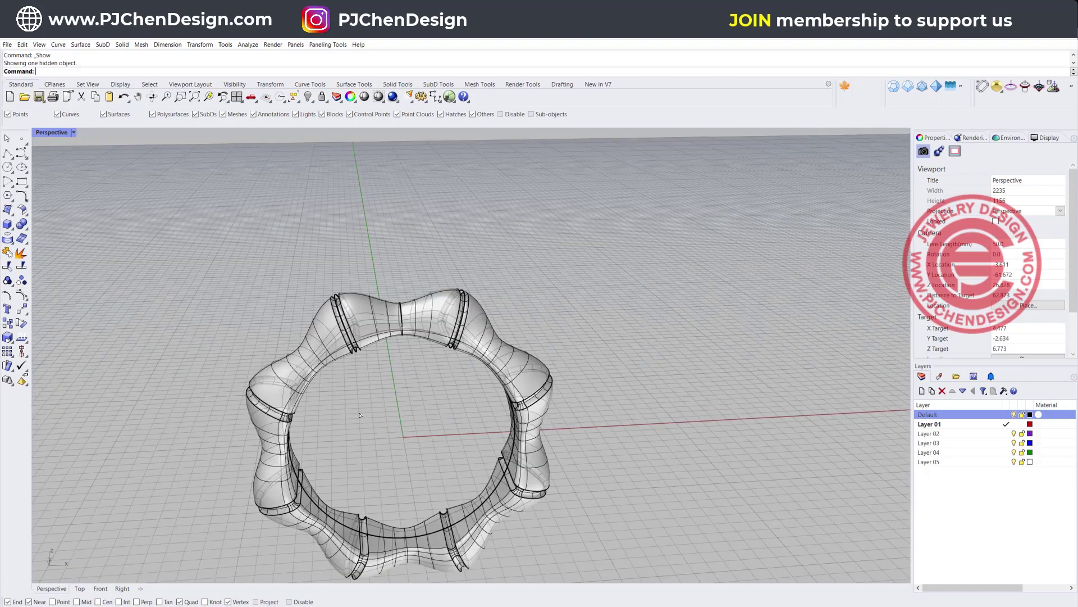
{"action": "right_click_drag", "start_coordinate": [365, 419], "coordinate": [433, 301]}
{"action": "scroll", "coordinate": [432, 302], "scroll_direction": "up", "scroll_amount": 4}
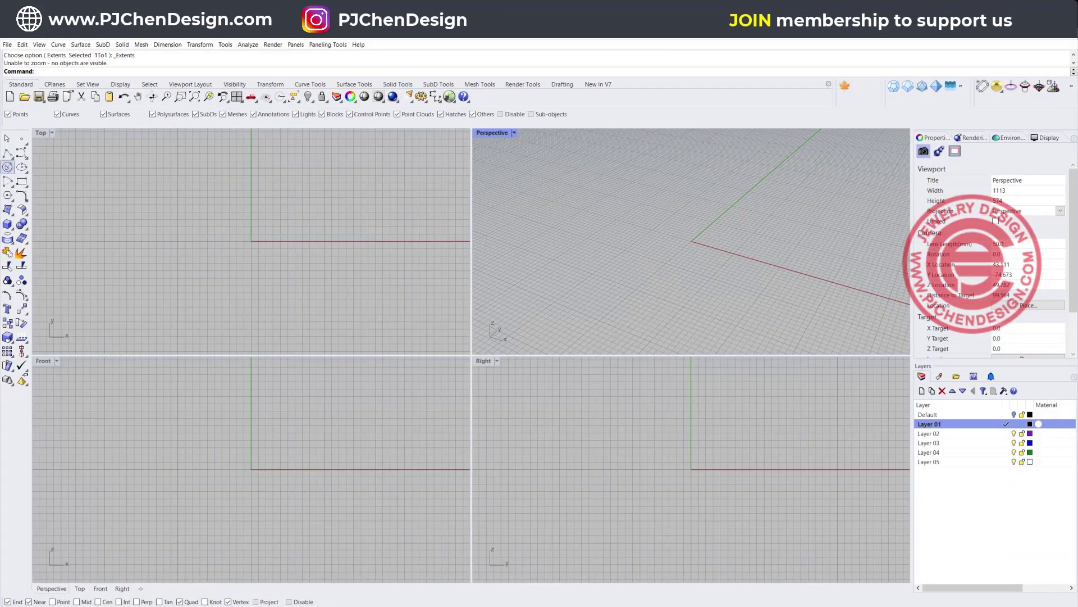
{"action": "left_click", "coordinate": [7, 167]}
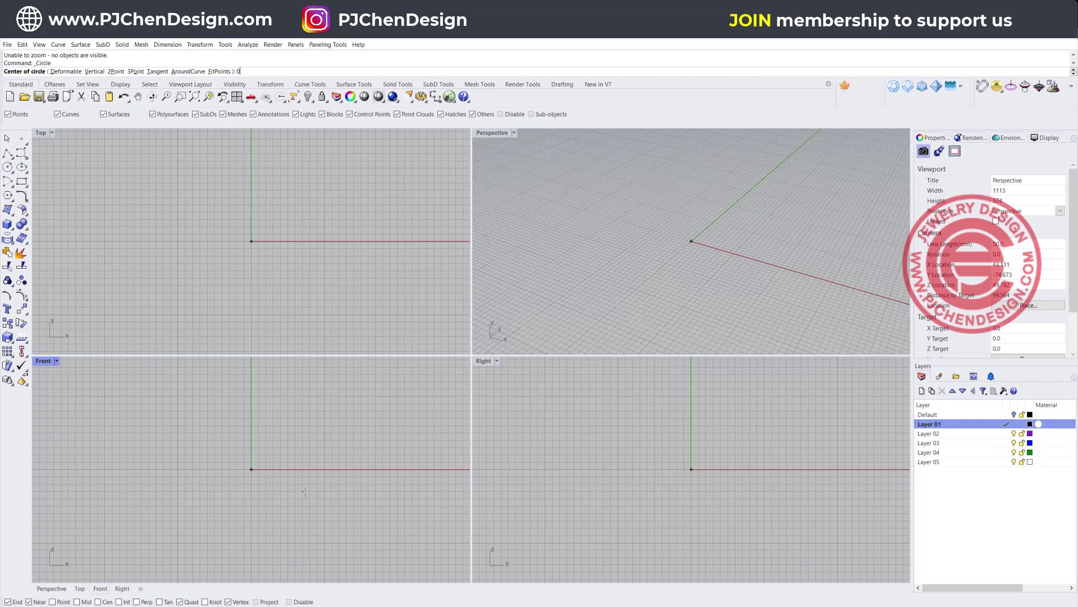
{"action": "left_click", "coordinate": [251, 469]}
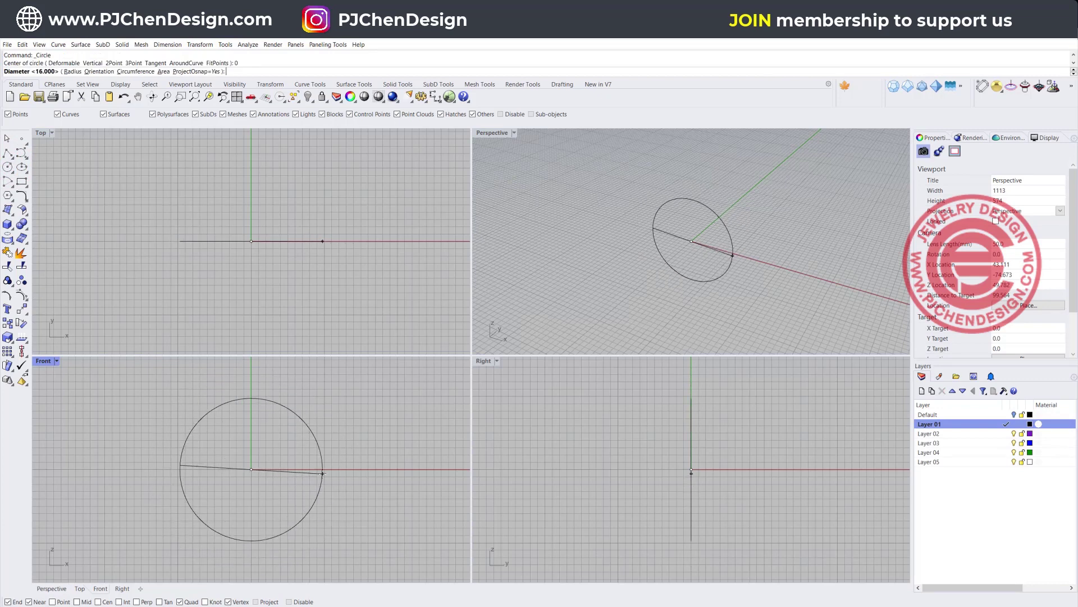
{"action": "key", "text": "Return"}
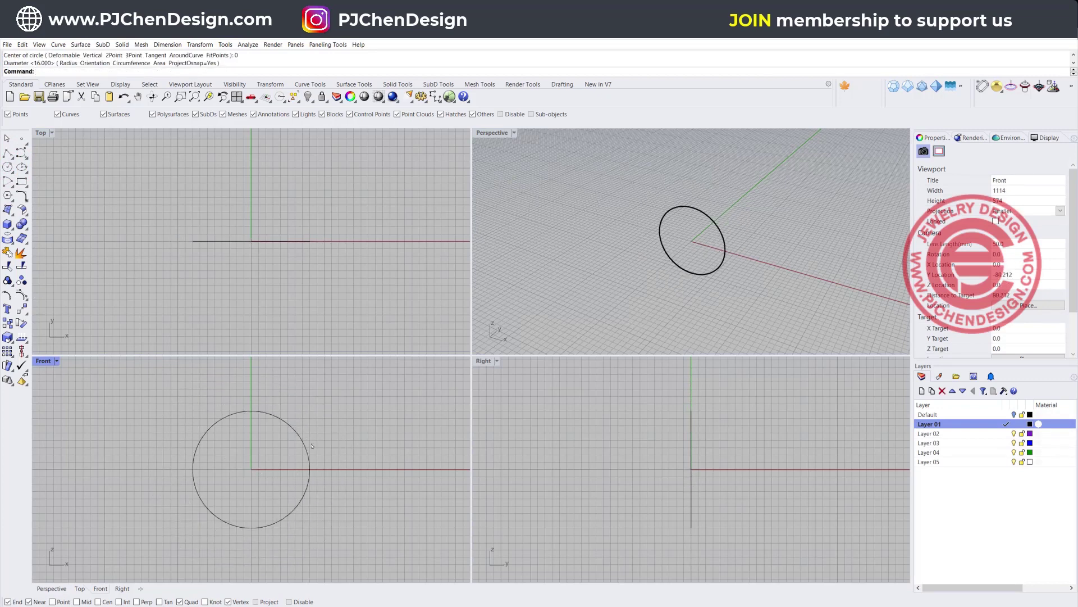
Step: Divide the circle into 8 equal segments with Div, keeping the seam unchanged
{"action": "left_click", "coordinate": [301, 438]}
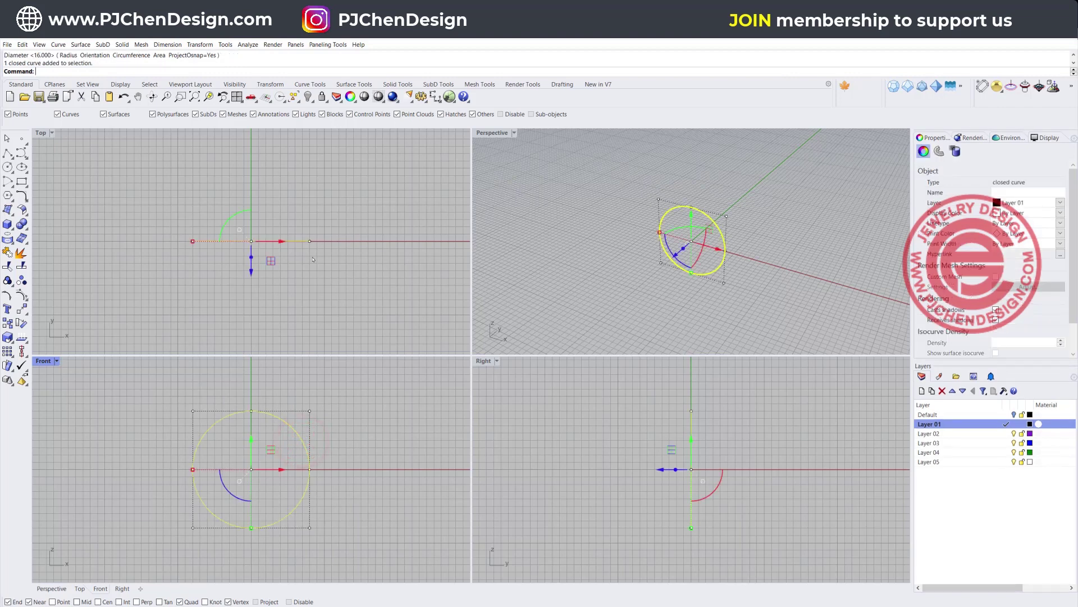
{"action": "left_click", "coordinate": [313, 260]}
{"action": "left_click", "coordinate": [279, 416]}
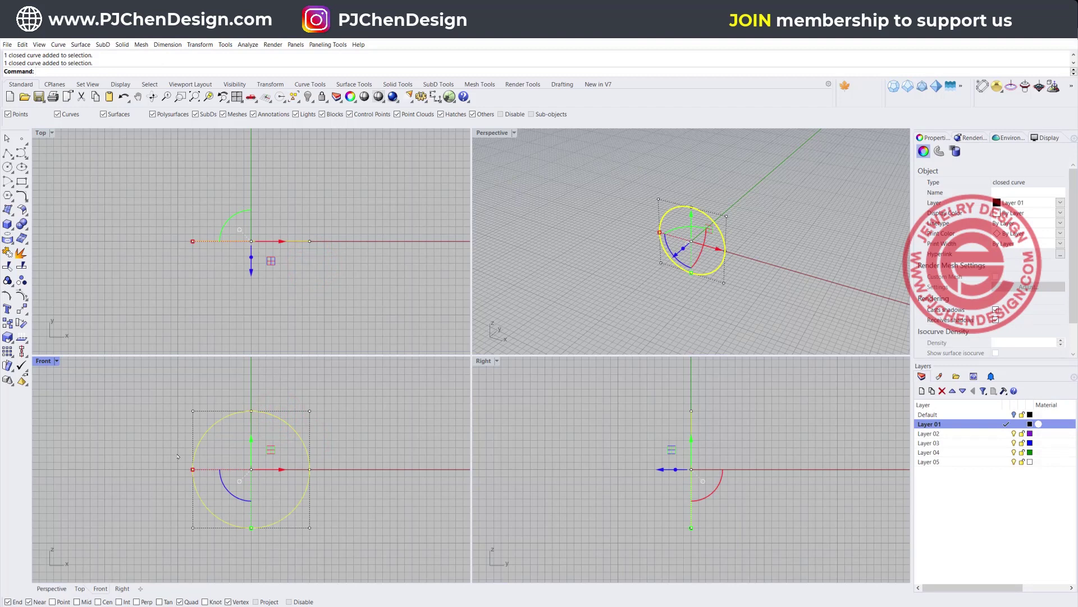
{"action": "type", "text": "Divide"}
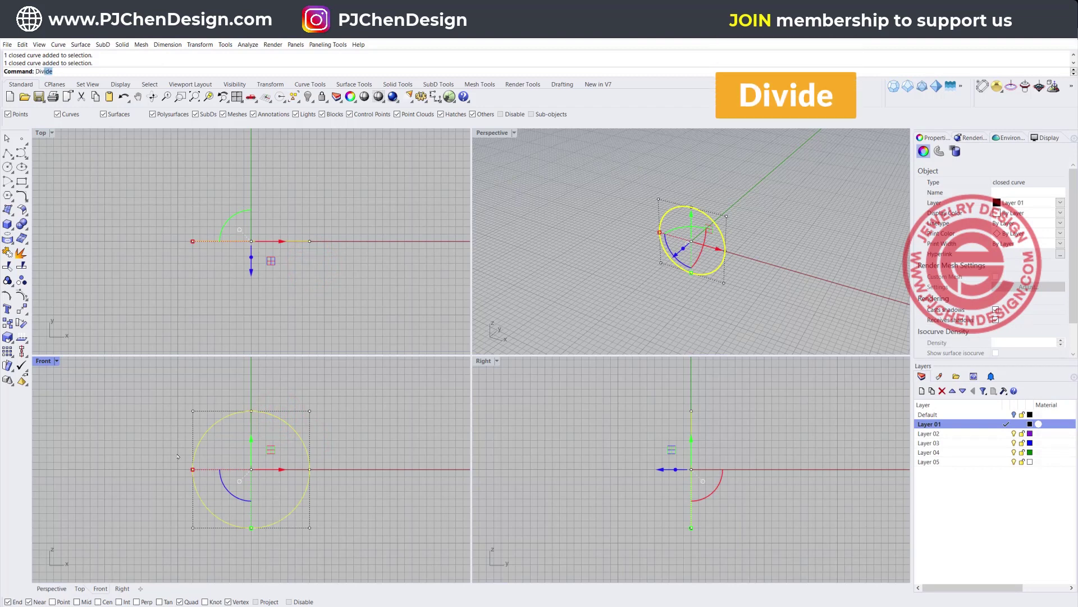
{"action": "key", "text": "Return"}
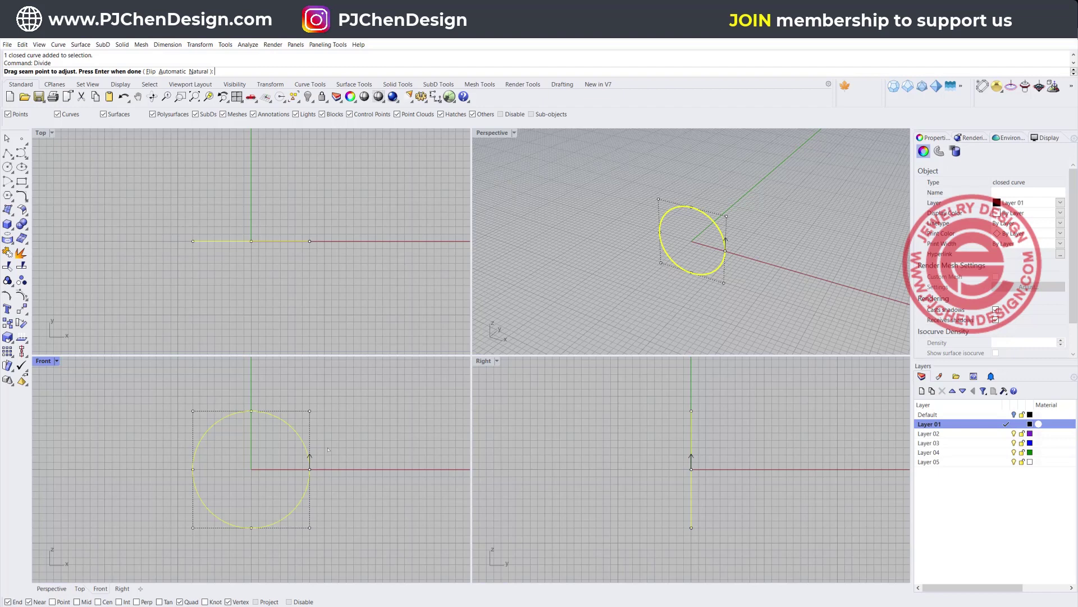
{"action": "key", "text": "Return"}
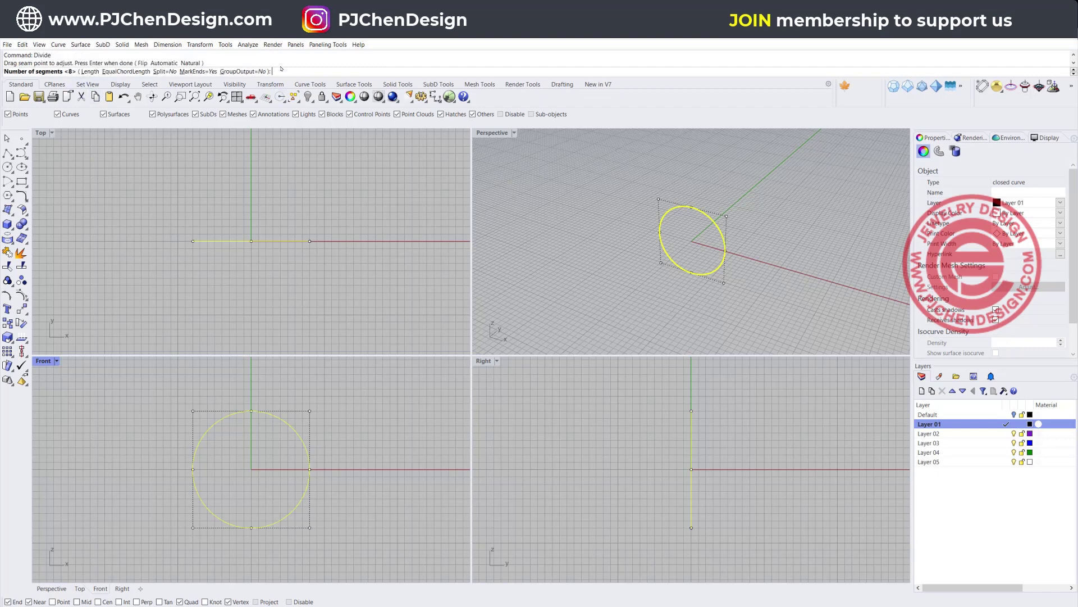
{"action": "key", "text": "Return"}
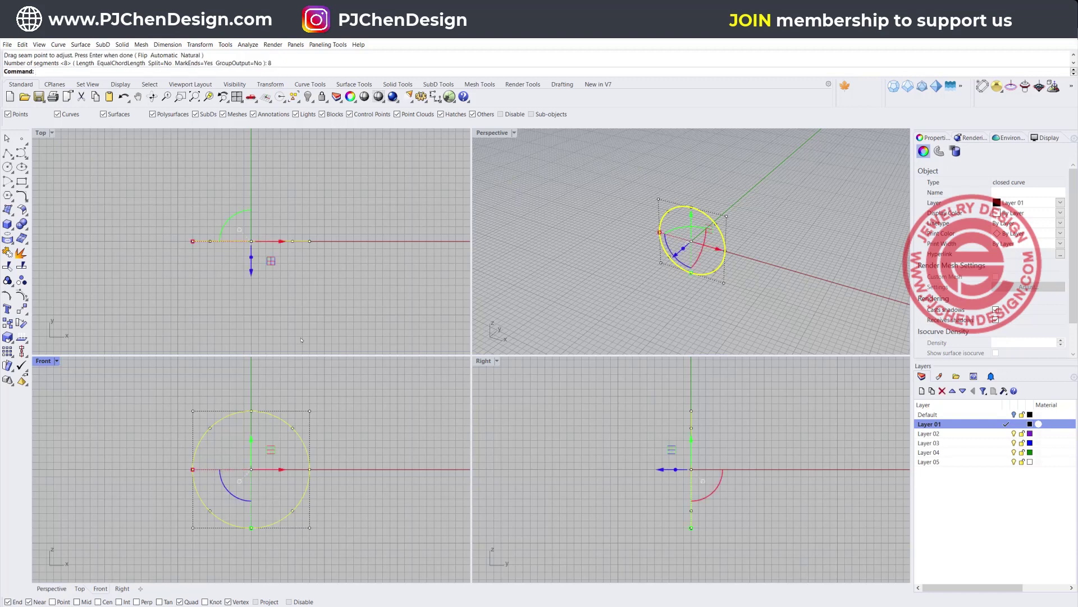
Step: Rotate all eight division points by 360/16 (22.5 degrees) around the circle
{"action": "left_click", "coordinate": [361, 445]}
{"action": "left_click_drag", "start_coordinate": [234, 392], "coordinate": [267, 431]}
{"action": "left_click", "coordinate": [193, 392]}
{"action": "left_click_drag", "start_coordinate": [168, 440], "coordinate": [217, 492]}
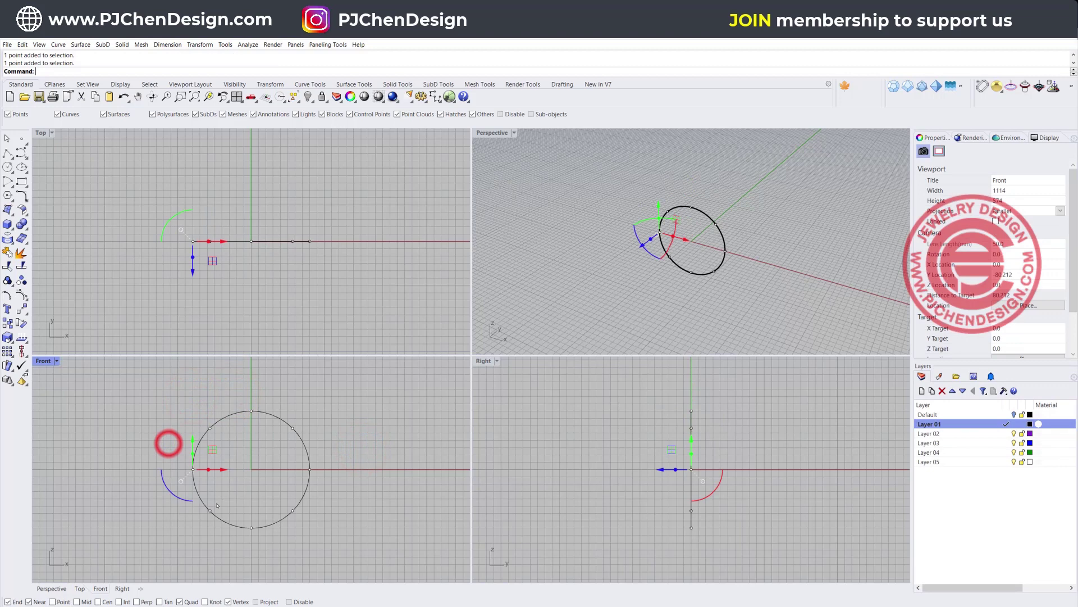
{"action": "left_click", "coordinate": [174, 399]}
{"action": "scroll", "coordinate": [174, 399], "scroll_direction": "up", "scroll_amount": 5}
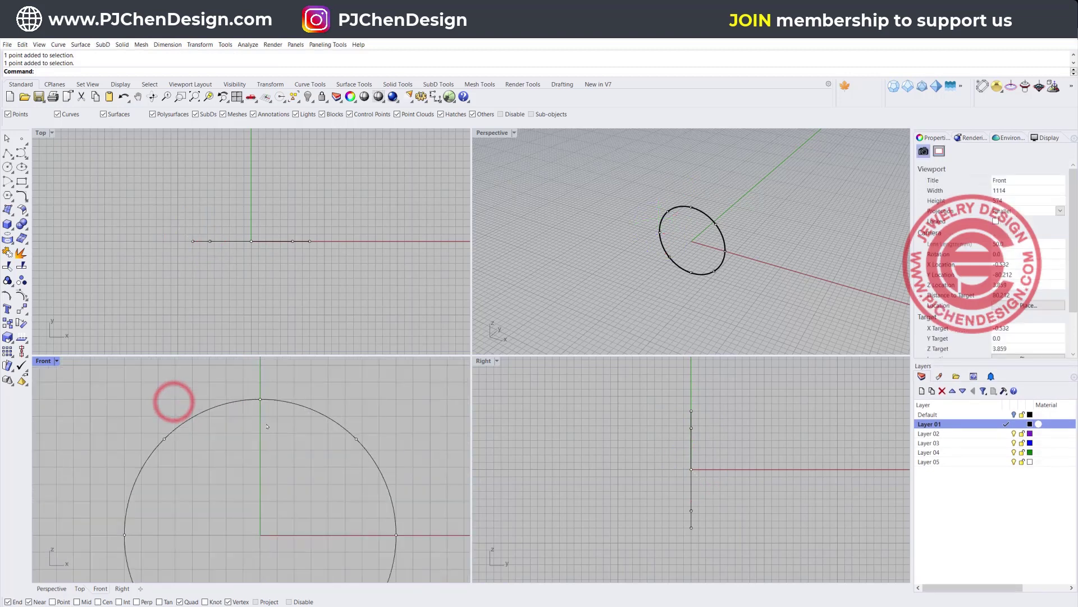
{"action": "key", "text": "ctrl+a"}
{"action": "left_click", "coordinate": [207, 410], "text": "ctrl"}
{"action": "scroll", "coordinate": [223, 438], "scroll_direction": "down", "scroll_amount": 5}
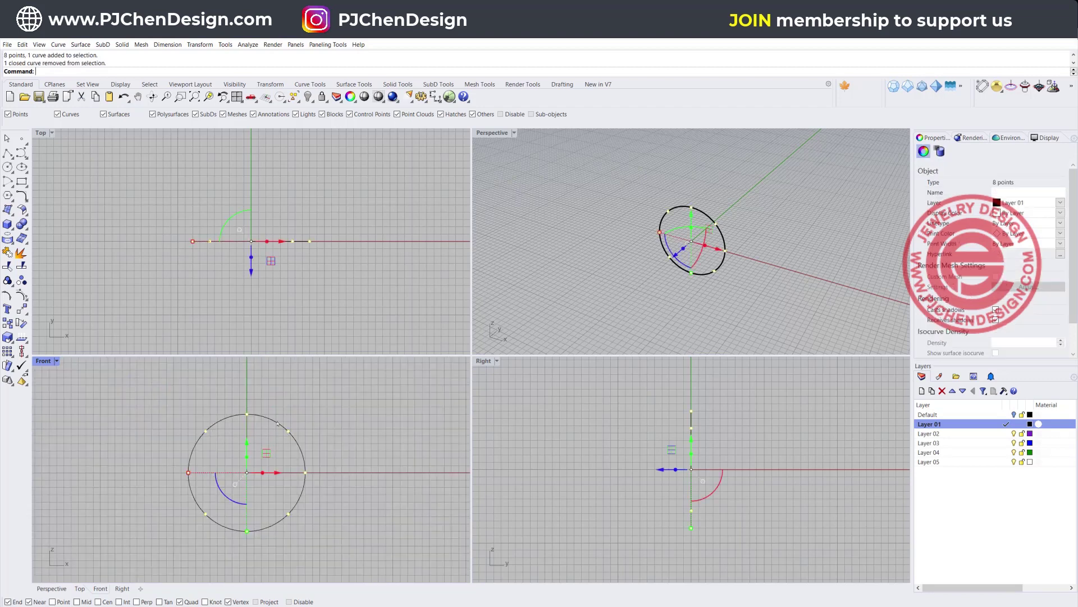
{"action": "left_click", "coordinate": [226, 499]}
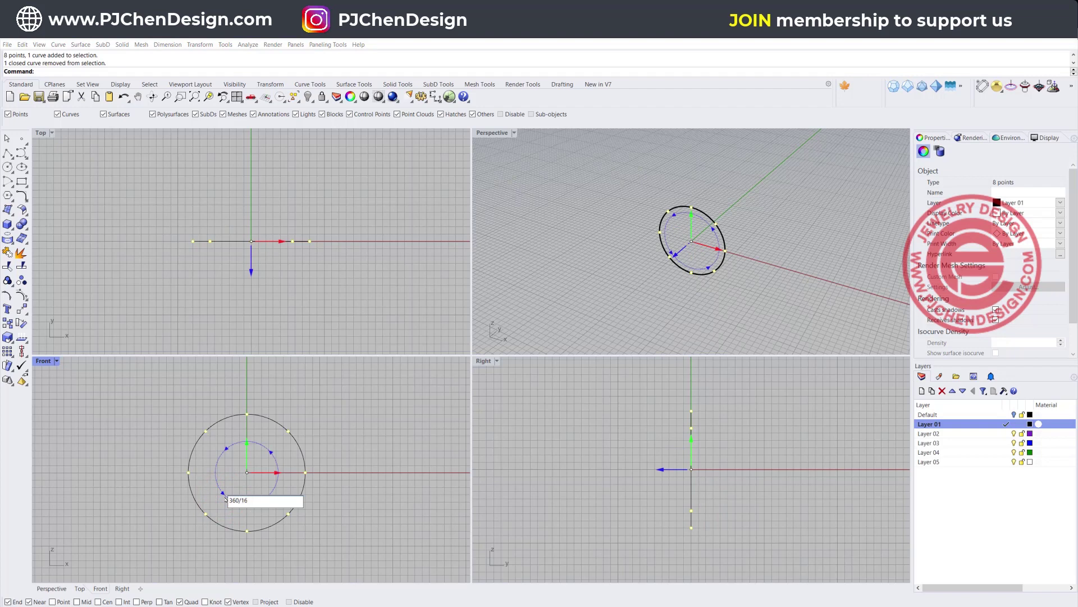
{"action": "type", "text": "360/16"}
{"action": "key", "text": "Return"}
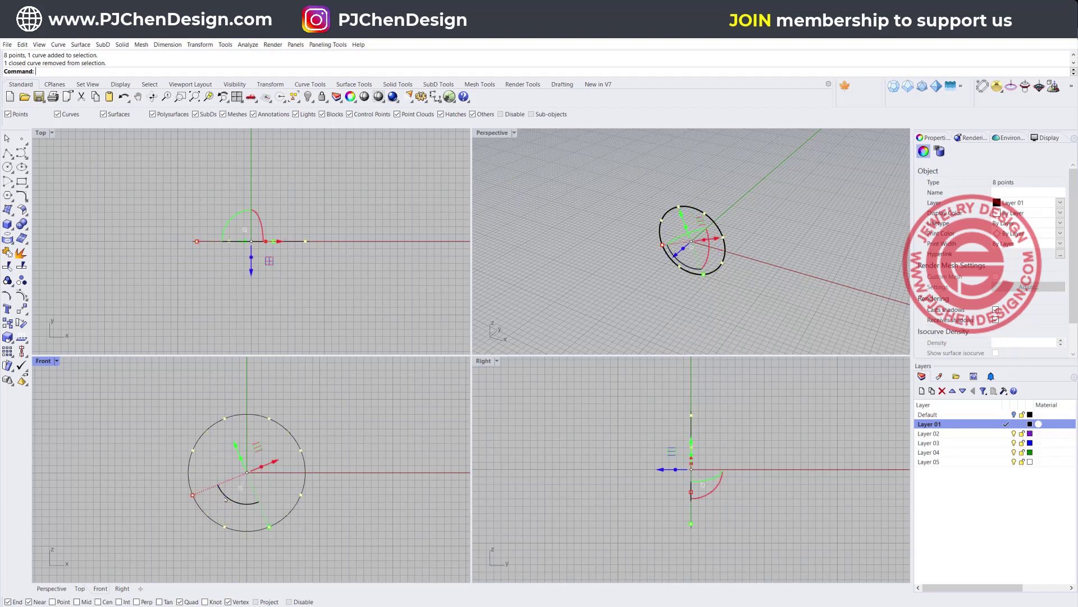
Step: Delete six division points, leaving one on each side of the circle's top
{"action": "left_click", "coordinate": [364, 466]}
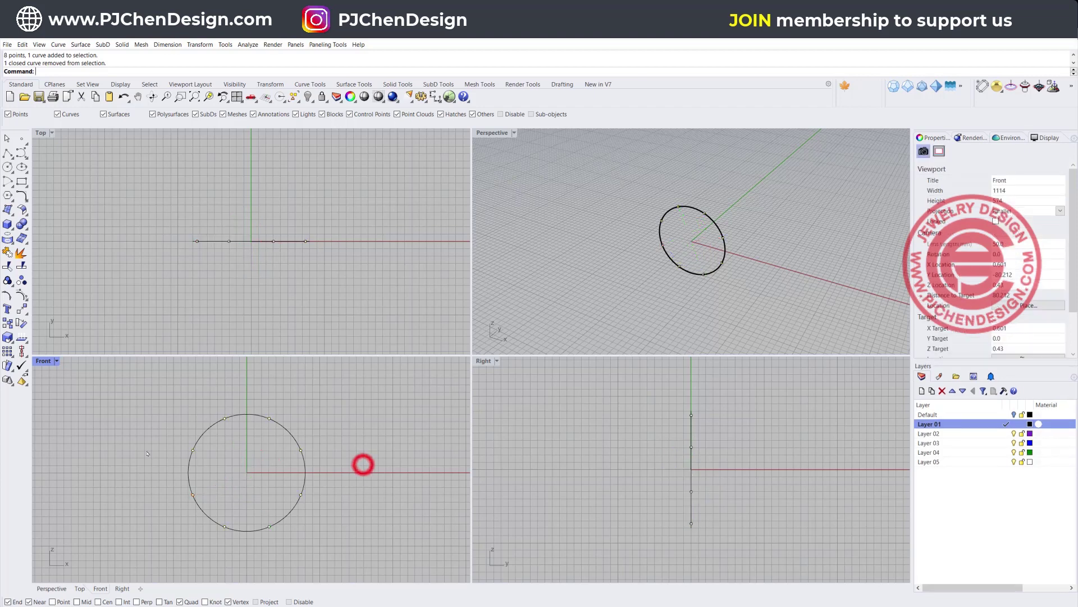
{"action": "left_click_drag", "start_coordinate": [210, 482], "coordinate": [248, 578]}
{"action": "left_click_drag", "start_coordinate": [166, 440], "coordinate": [281, 521]}
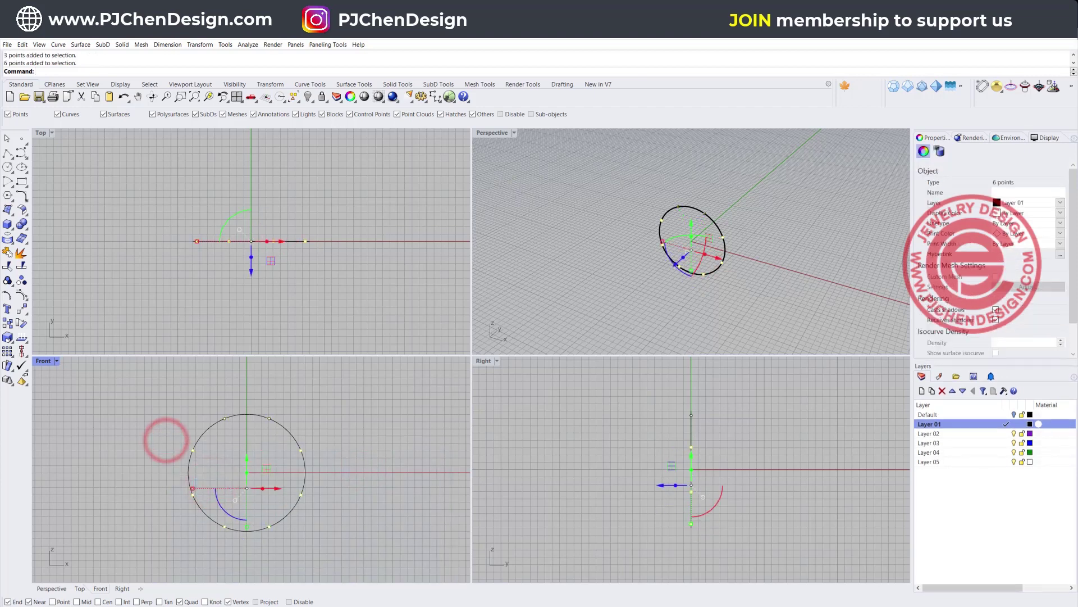
{"action": "key", "text": "Delete"}
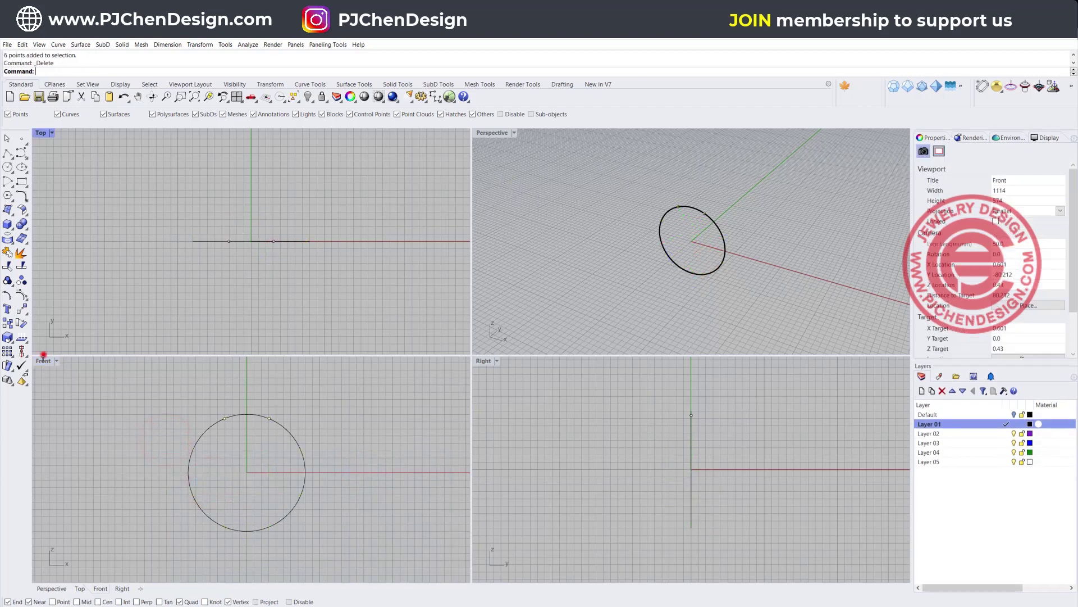
{"action": "double_click", "coordinate": [43, 359]}
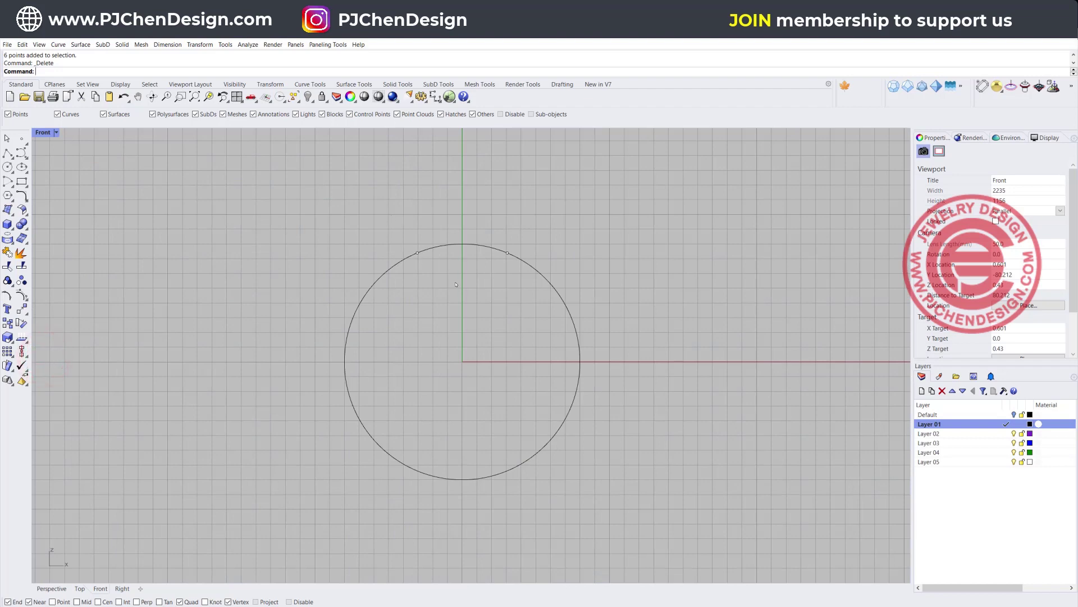
{"action": "scroll", "coordinate": [501, 245], "scroll_direction": "up", "scroll_amount": 3}
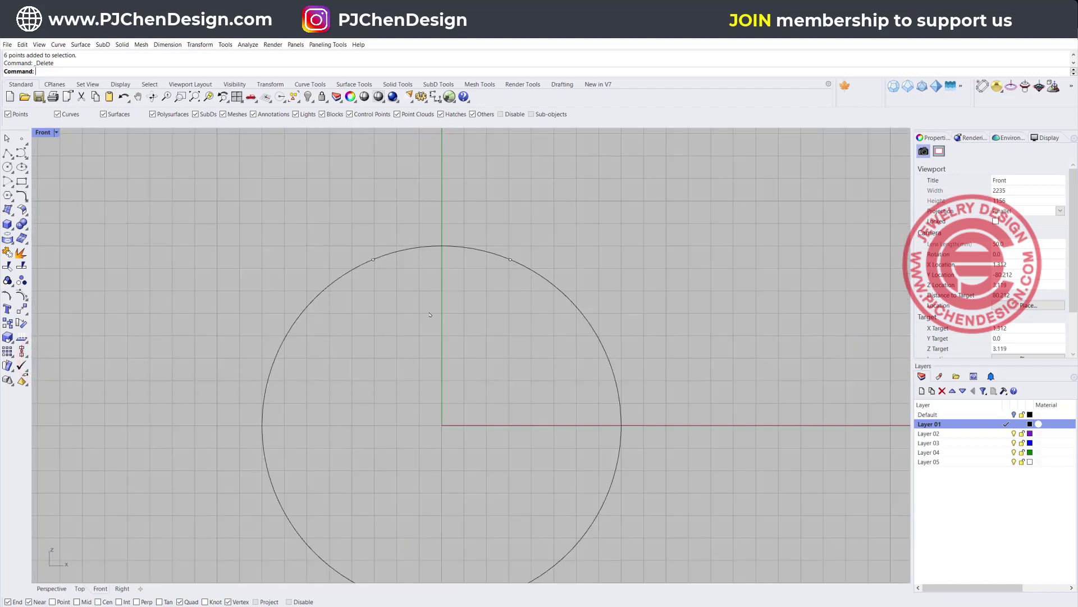
{"action": "left_click", "coordinate": [510, 259]}
{"action": "left_click", "coordinate": [373, 259]}
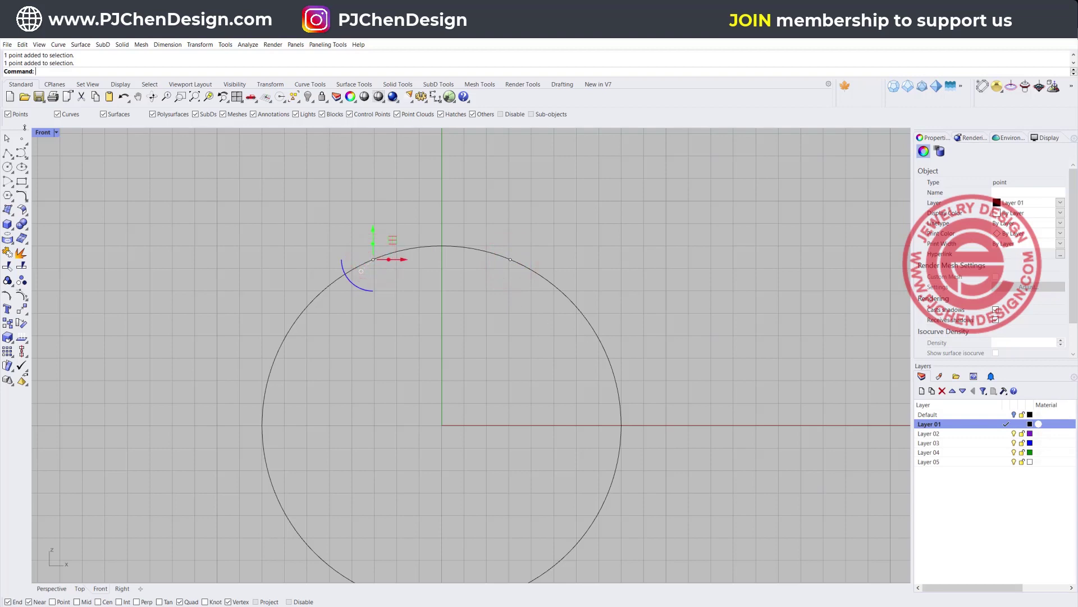
Step: Maximize the Right view and zoom in on the circle seen edge-on
{"action": "double_click", "coordinate": [46, 134]}
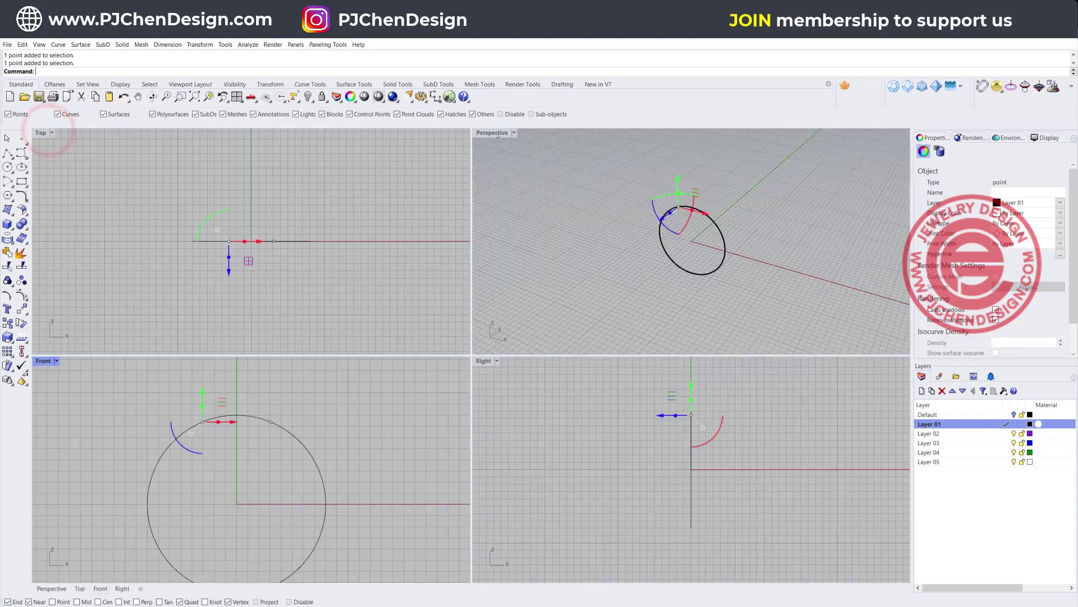
{"action": "left_click", "coordinate": [579, 188]}
{"action": "left_click", "coordinate": [494, 135]}
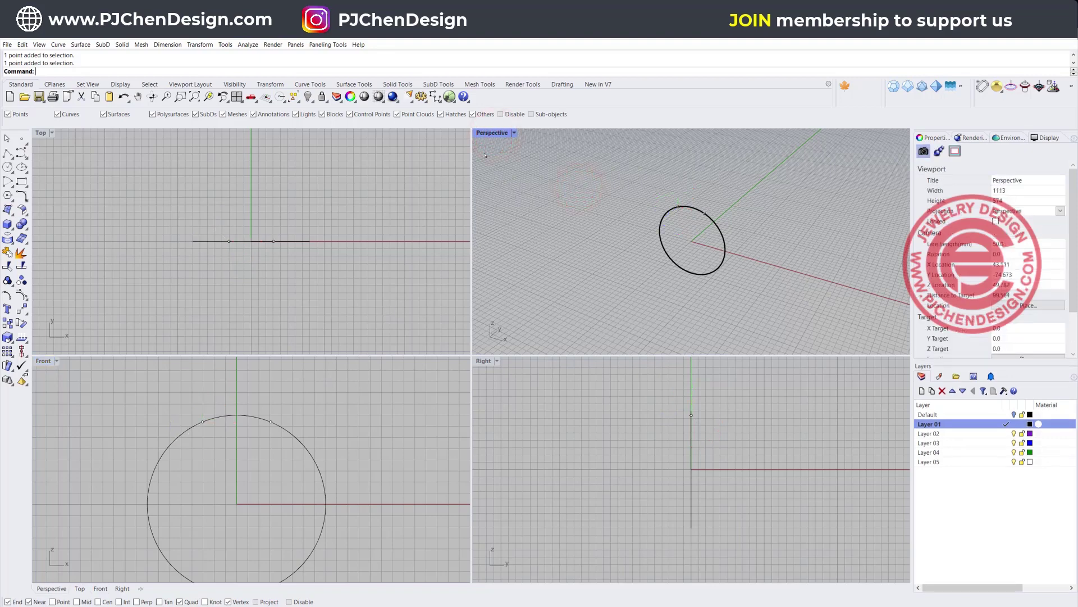
{"action": "double_click", "coordinate": [492, 131]}
{"action": "right_click_drag", "start_coordinate": [483, 269], "coordinate": [541, 308]}
{"action": "scroll", "coordinate": [542, 308], "scroll_direction": "up", "scroll_amount": 5}
{"action": "double_click", "coordinate": [51, 132]}
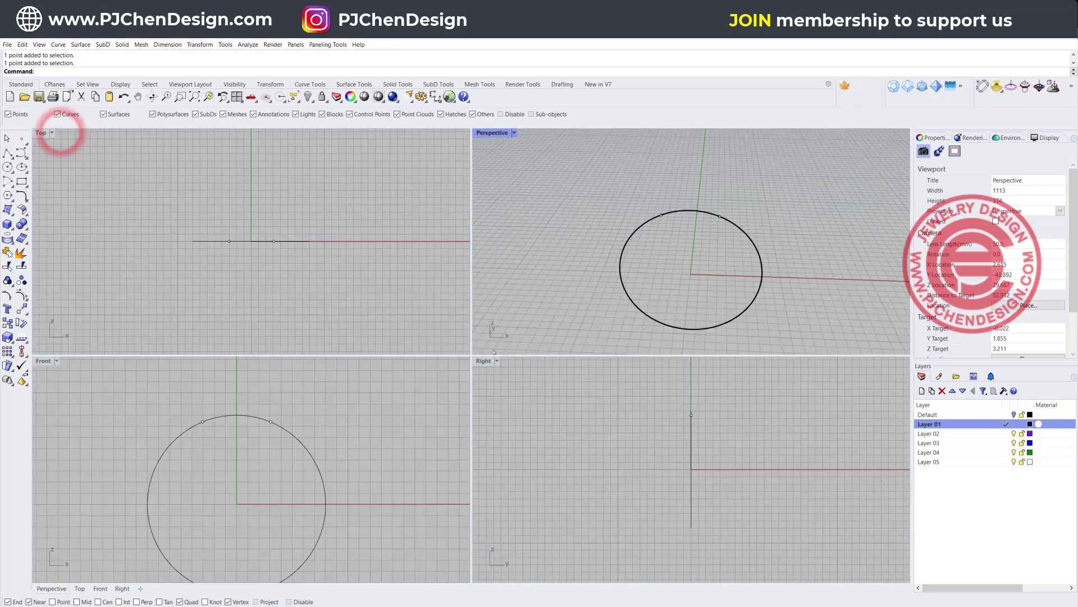
{"action": "left_click", "coordinate": [484, 360]}
{"action": "double_click", "coordinate": [484, 360]}
{"action": "scroll", "coordinate": [484, 356], "scroll_direction": "up", "scroll_amount": 5}
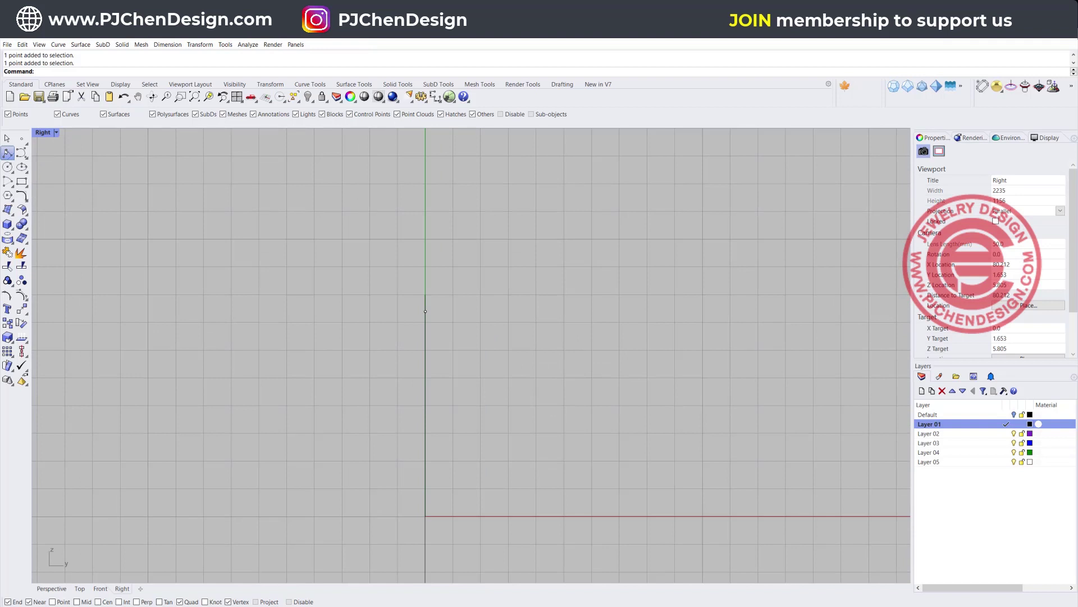
Step: Draw a half-circle arc on the ring line, close it with a line, and join them
{"action": "left_click", "coordinate": [7, 181]}
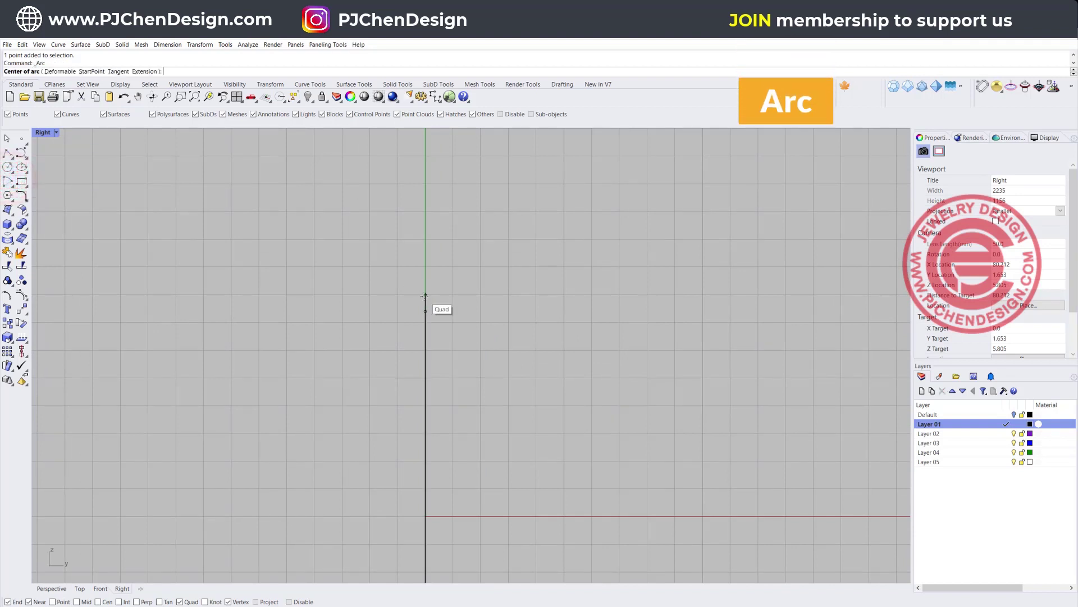
{"action": "left_click", "coordinate": [425, 295]}
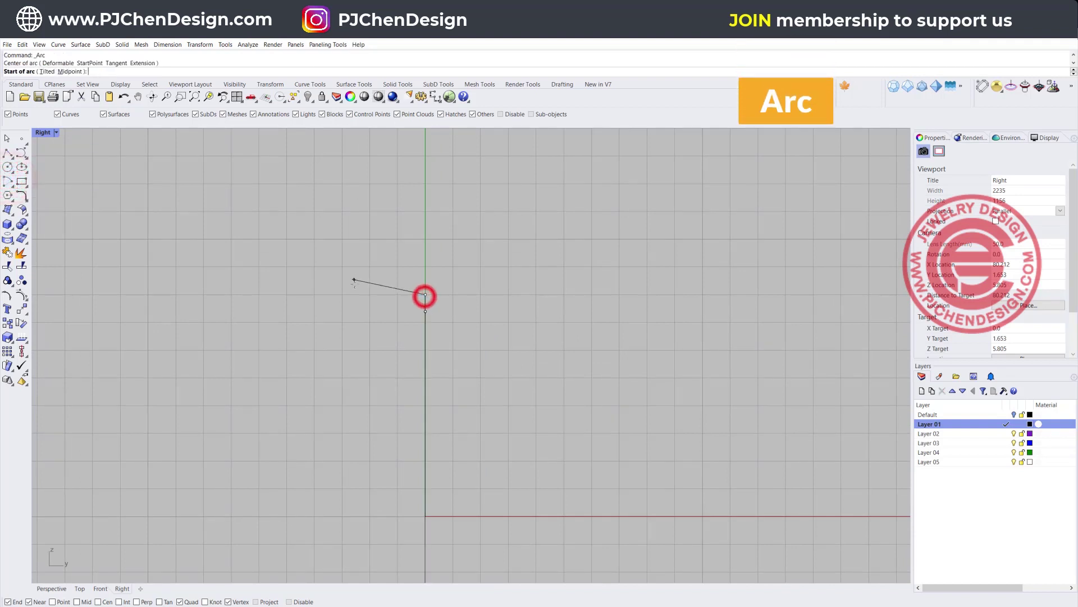
{"action": "left_click", "coordinate": [378, 295]}
{"action": "left_click", "coordinate": [487, 298]}
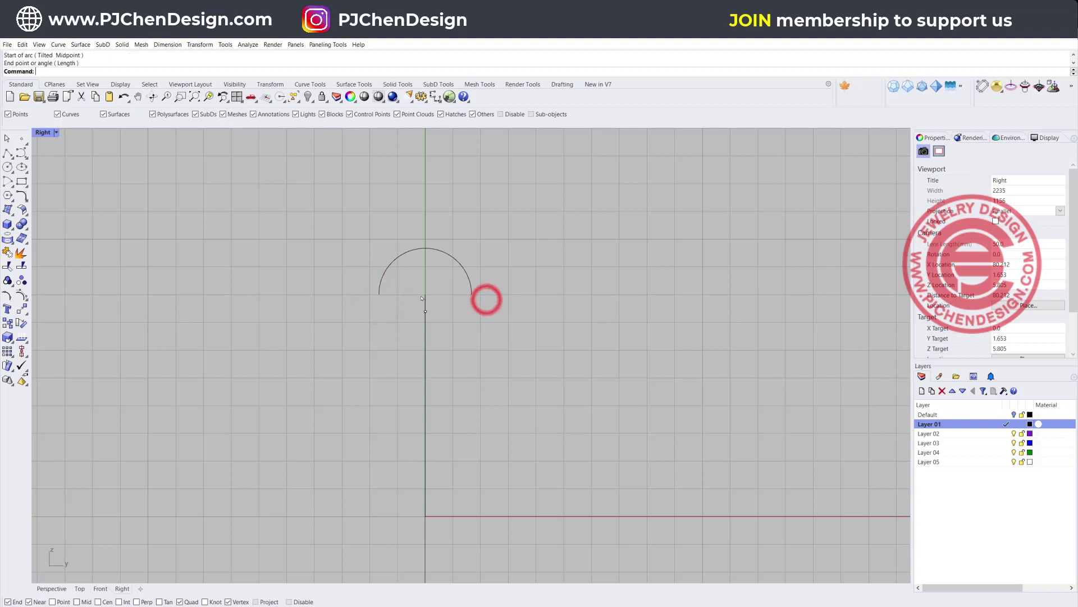
{"action": "left_click", "coordinate": [7, 152]}
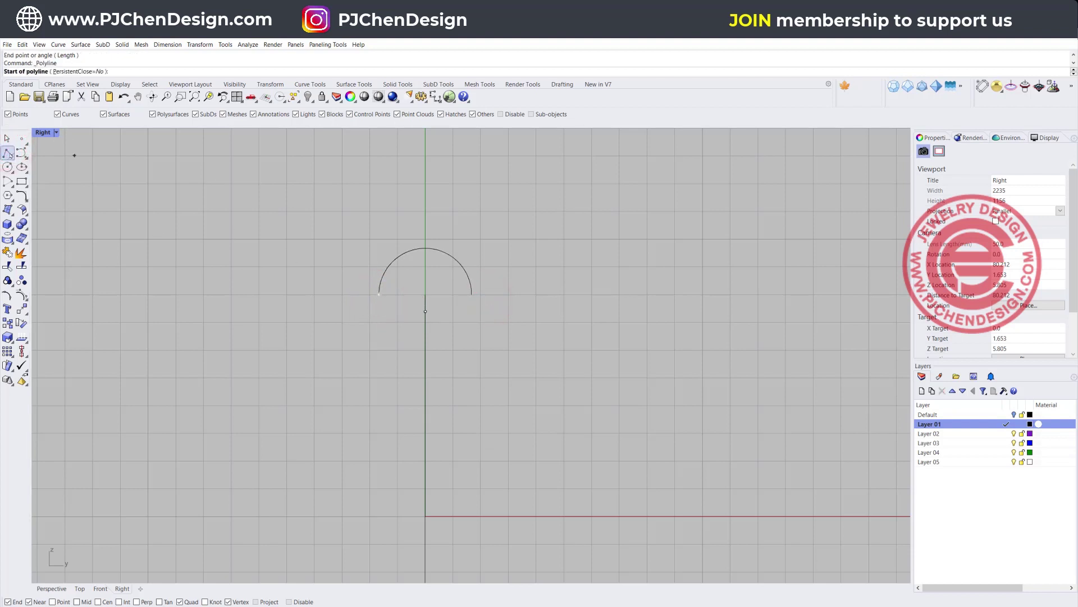
{"action": "left_click", "coordinate": [378, 293]}
{"action": "left_click", "coordinate": [472, 294]}
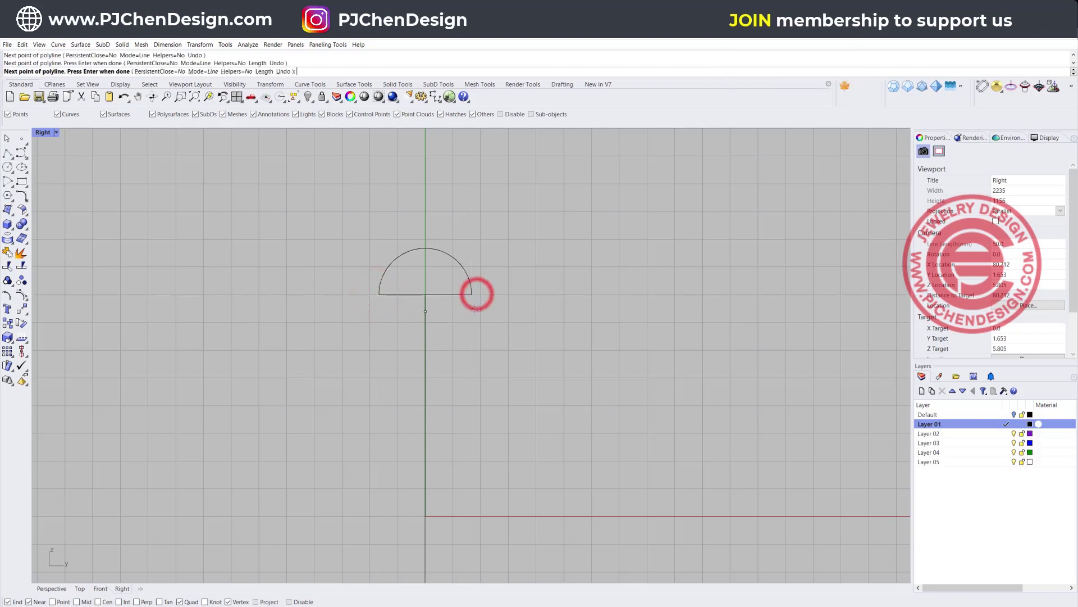
{"action": "key", "text": "Return"}
{"action": "scroll", "coordinate": [477, 312], "scroll_direction": "up", "scroll_amount": 4}
{"action": "left_click_drag", "start_coordinate": [482, 324], "coordinate": [65, 242]}
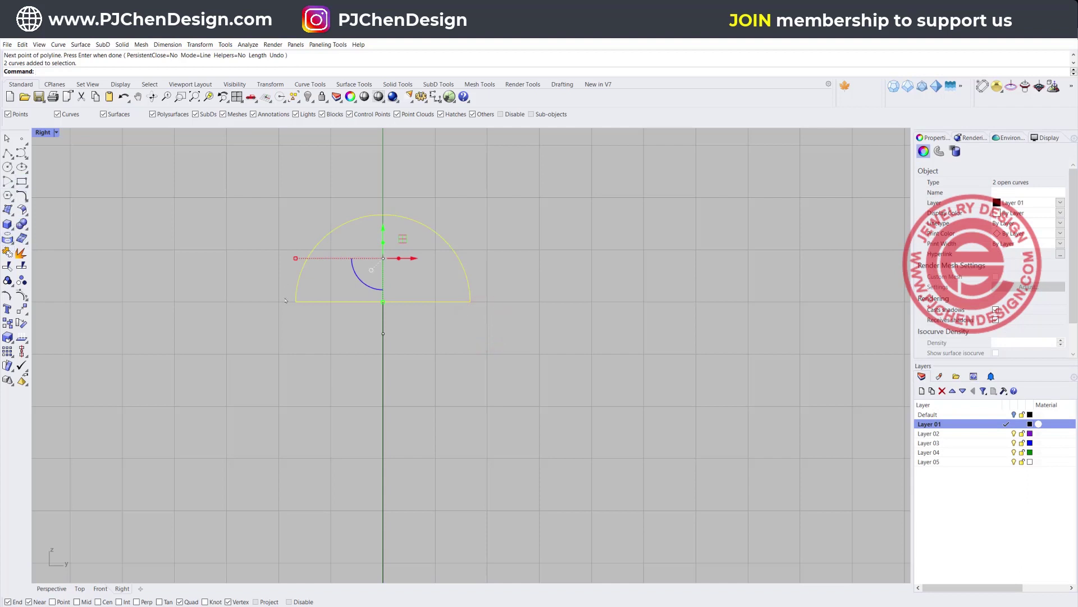
{"action": "left_click", "coordinate": [7, 252]}
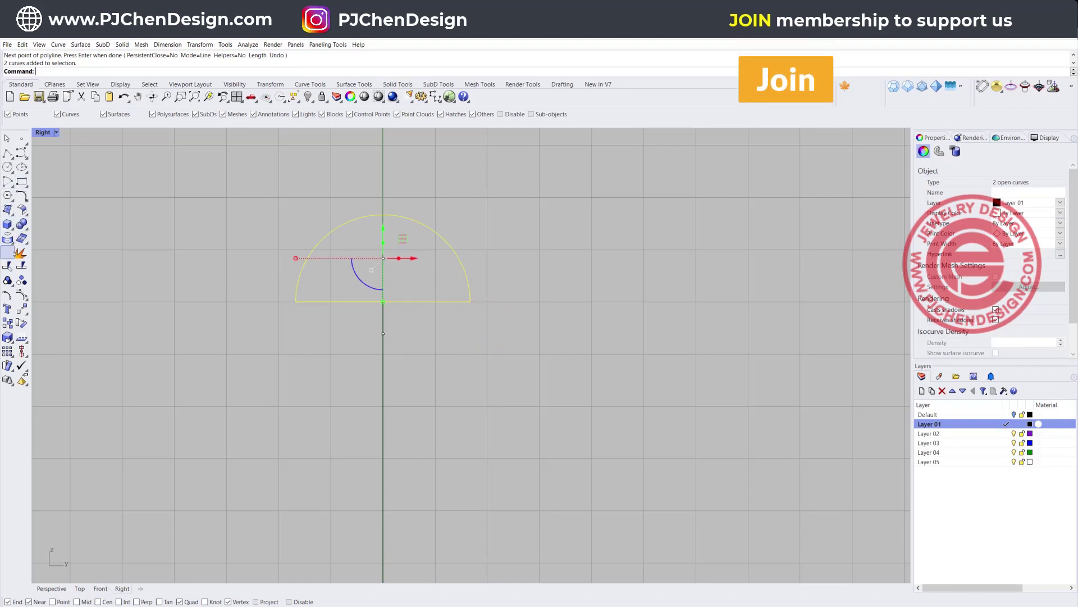
{"action": "left_click", "coordinate": [150, 224]}
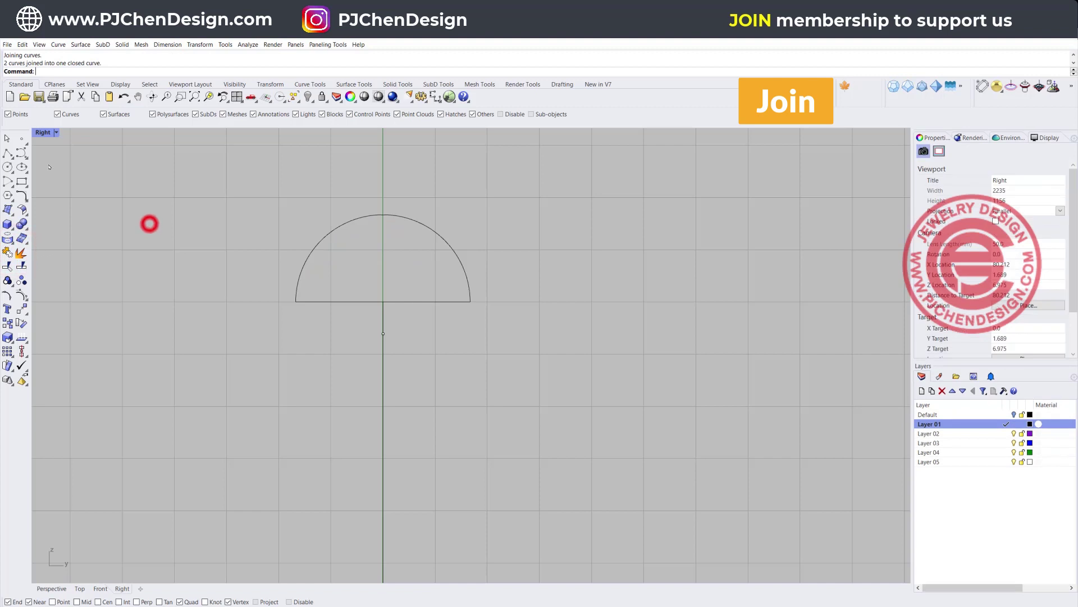
Step: Fillet both bottom corners of the profile with radius 0.5
{"action": "left_click", "coordinate": [22, 195]}
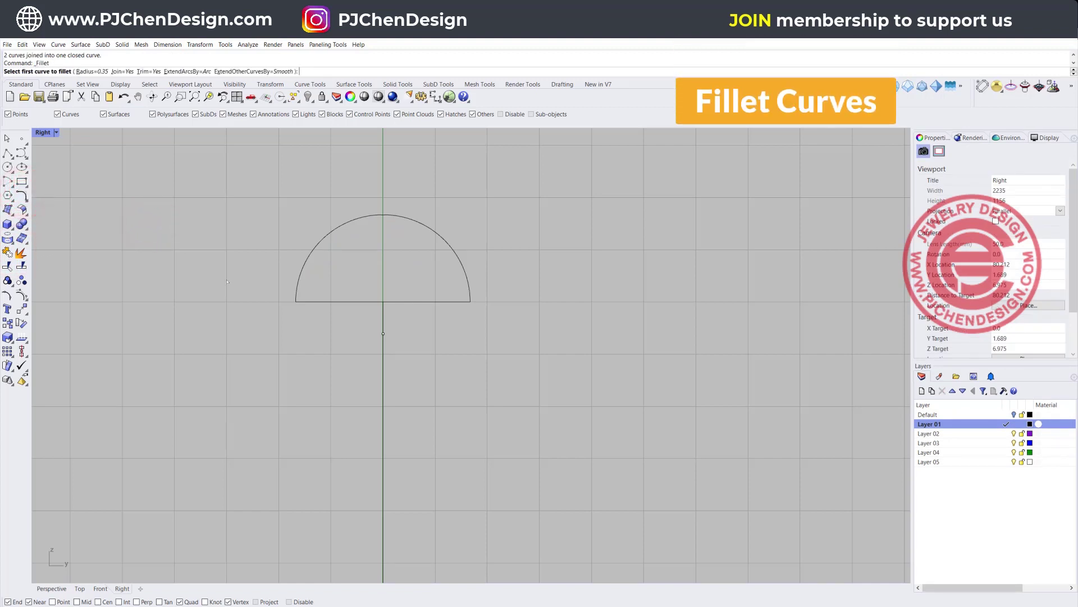
{"action": "type", "text": "0.5"}
{"action": "key", "text": "Return"}
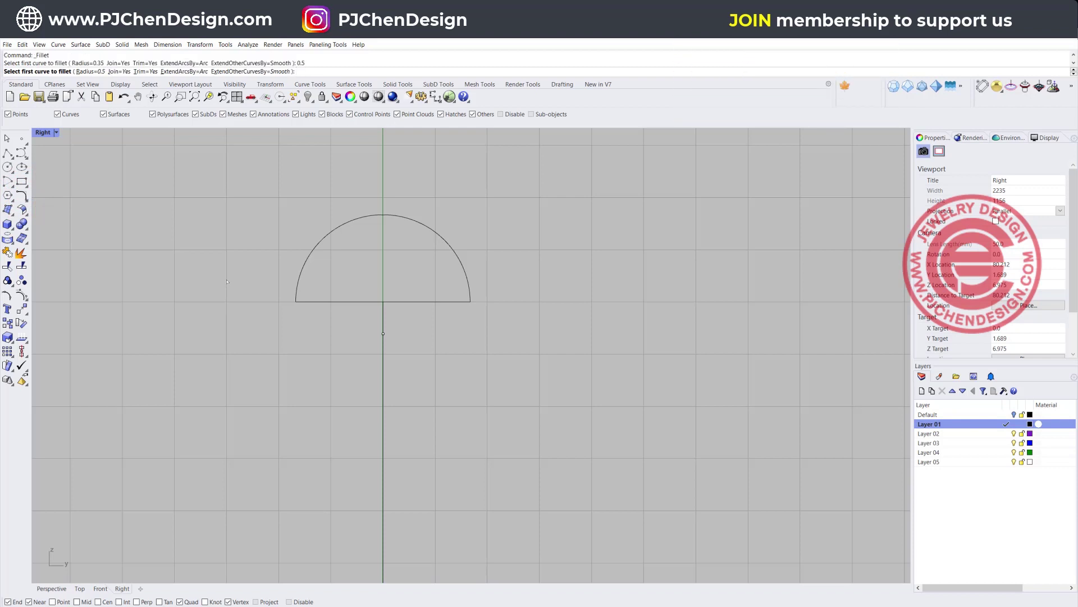
{"action": "left_click", "coordinate": [297, 285]}
{"action": "left_click", "coordinate": [304, 301]}
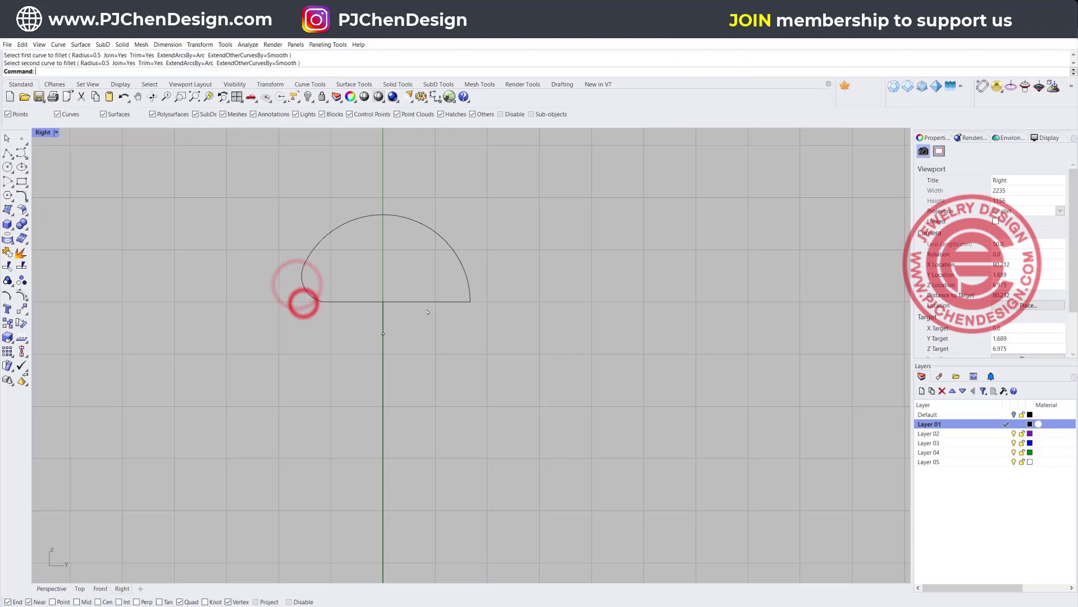
{"action": "key", "text": "Return"}
{"action": "left_click", "coordinate": [452, 296]}
{"action": "left_click", "coordinate": [470, 285]}
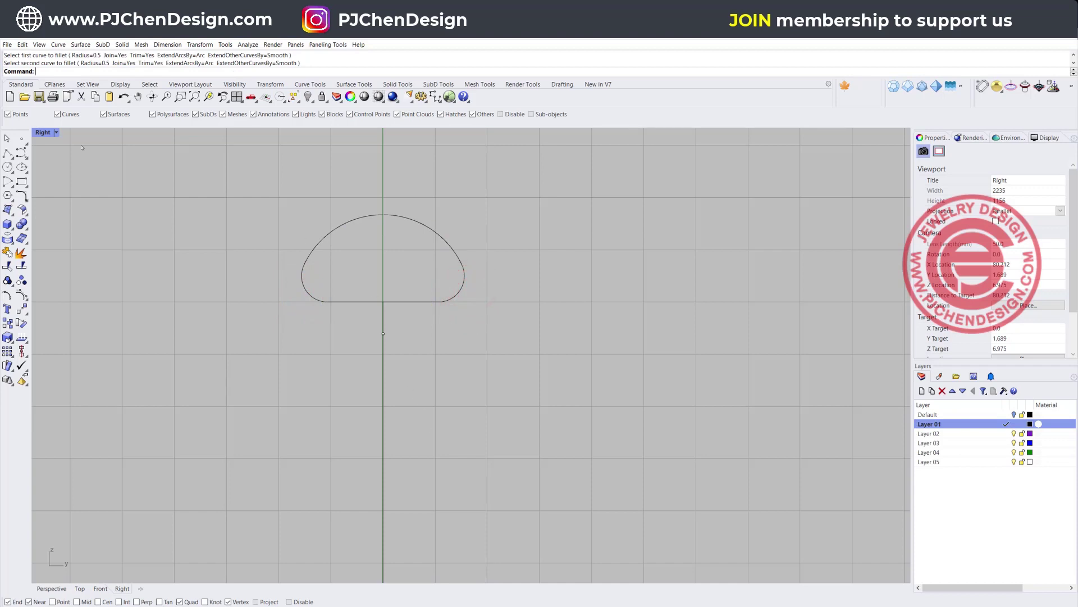
Step: Rotate-copy the profile about the origin onto the right and left division points
{"action": "double_click", "coordinate": [47, 131]}
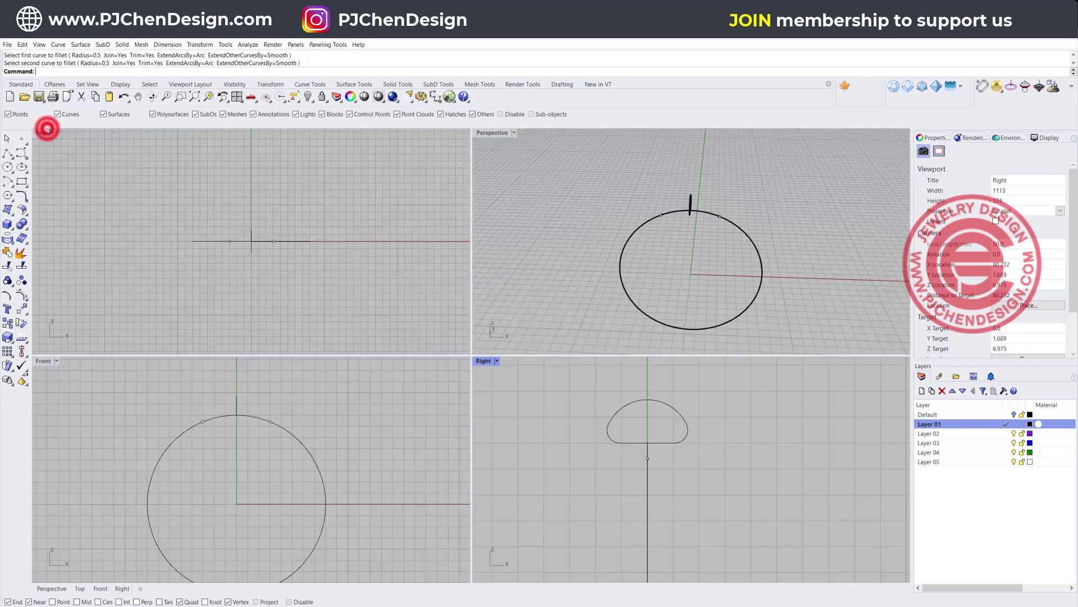
{"action": "double_click", "coordinate": [47, 360]}
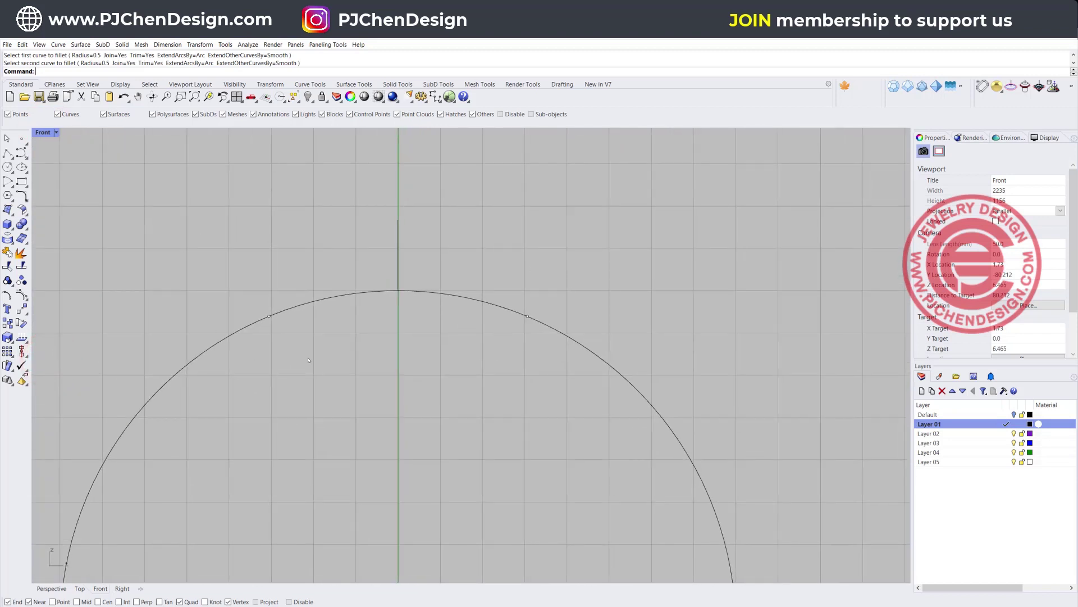
{"action": "left_click", "coordinate": [496, 238]}
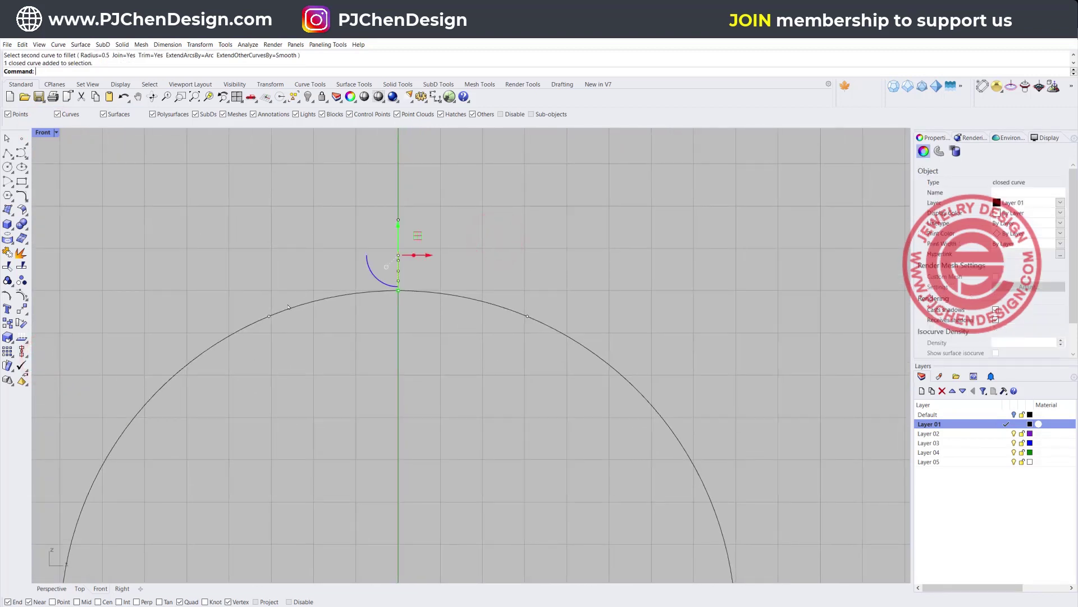
{"action": "left_click", "coordinate": [22, 323]}
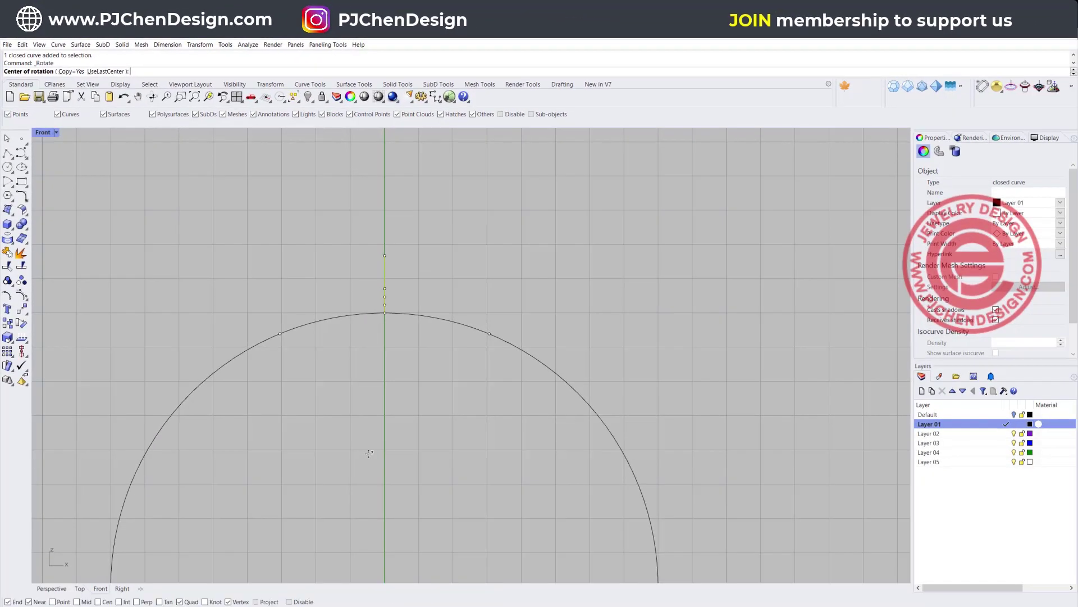
{"action": "type", "text": "0"}
{"action": "key", "text": "Return"}
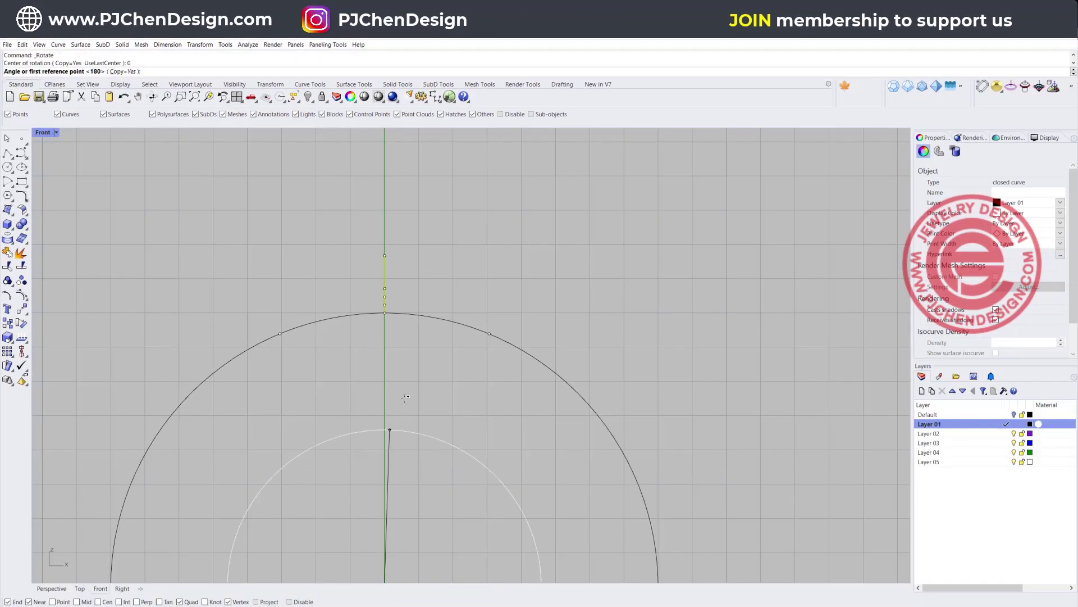
{"action": "left_click", "coordinate": [385, 311]}
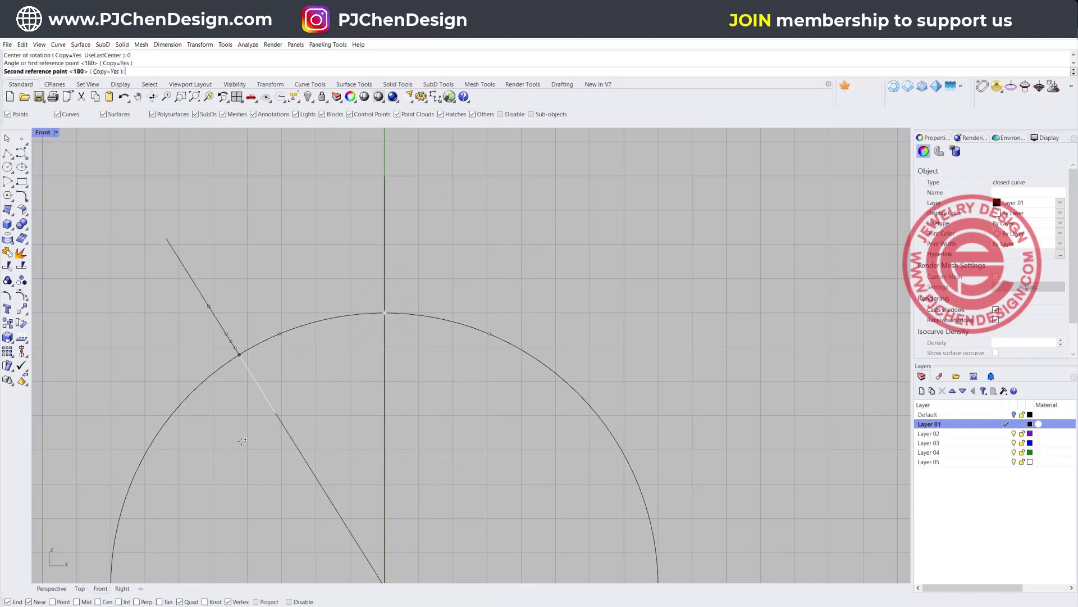
{"action": "left_click", "coordinate": [52, 601]}
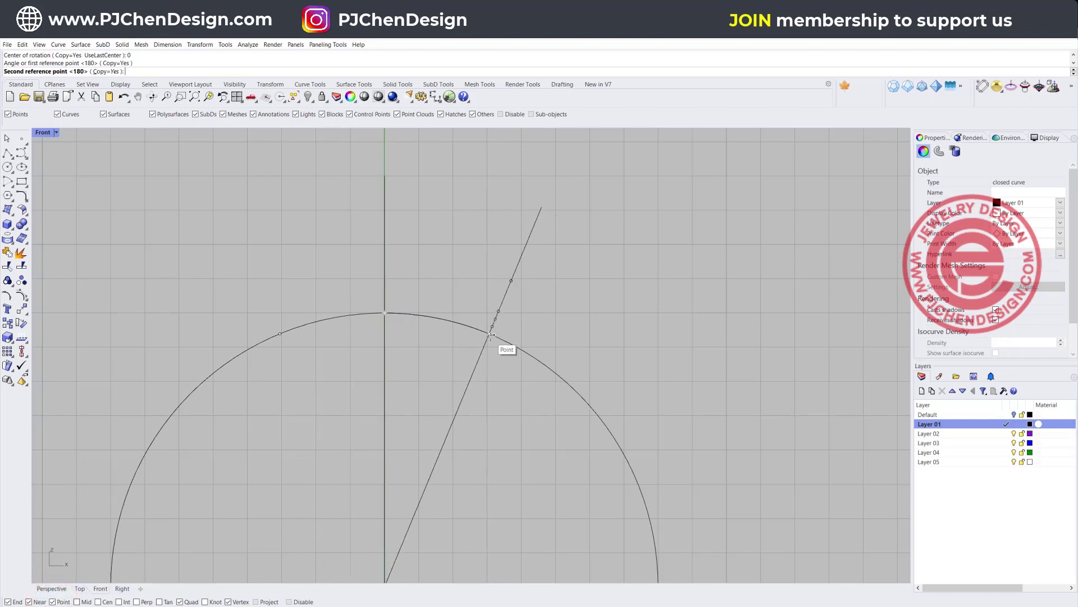
{"action": "left_click", "coordinate": [491, 334]}
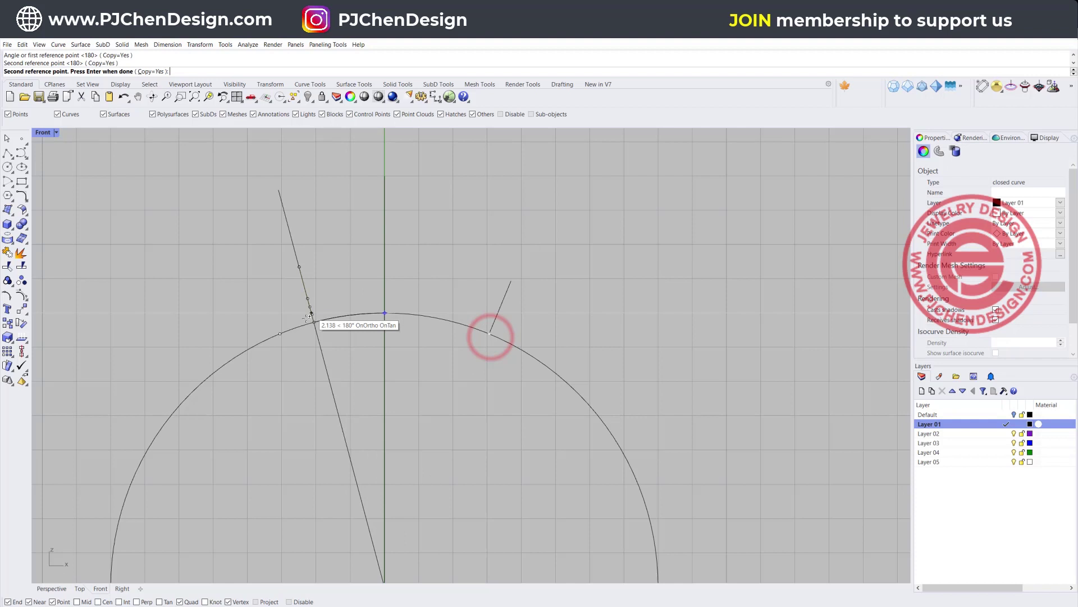
{"action": "left_click", "coordinate": [279, 337]}
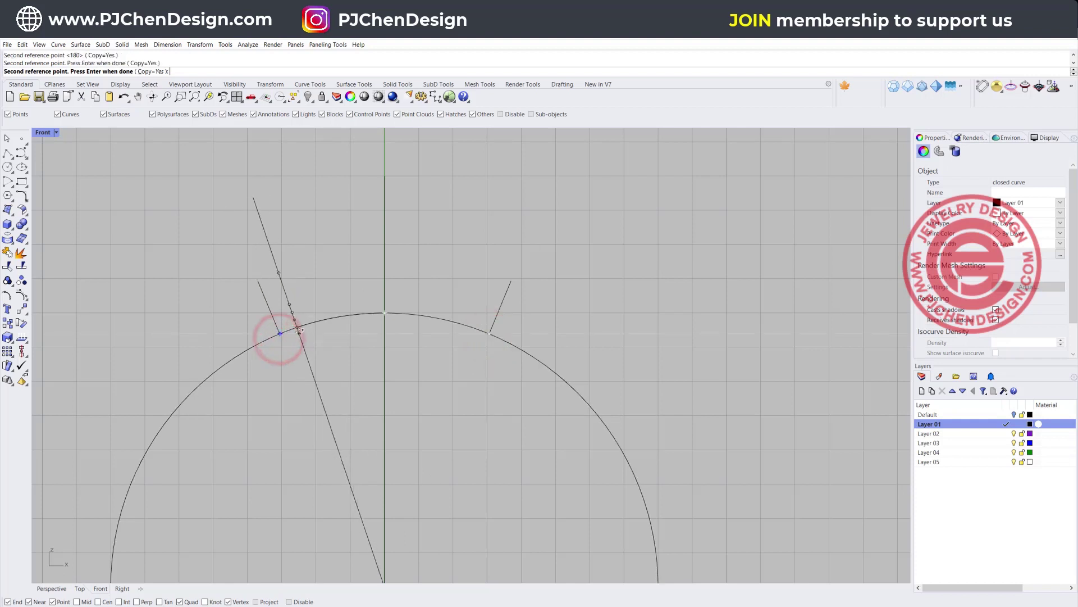
{"action": "key", "text": "Return"}
Step: Delete the left angled profile
{"action": "double_click", "coordinate": [43, 132]}
{"action": "left_click", "coordinate": [159, 438]}
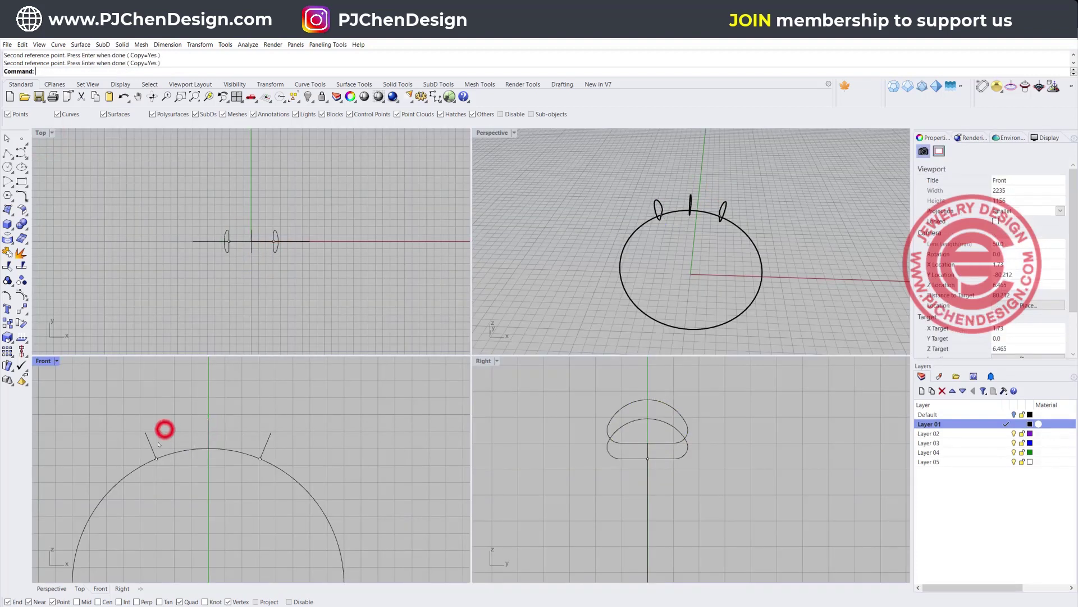
{"action": "key", "text": "Delete"}
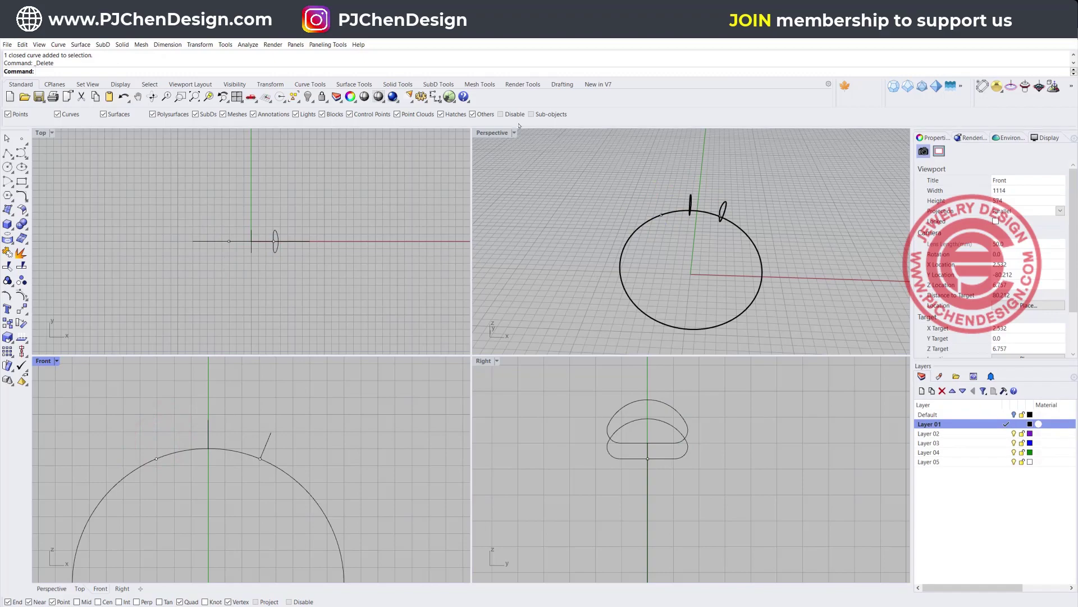
{"action": "double_click", "coordinate": [492, 133]}
{"action": "right_click_drag", "start_coordinate": [488, 132], "coordinate": [497, 326]}
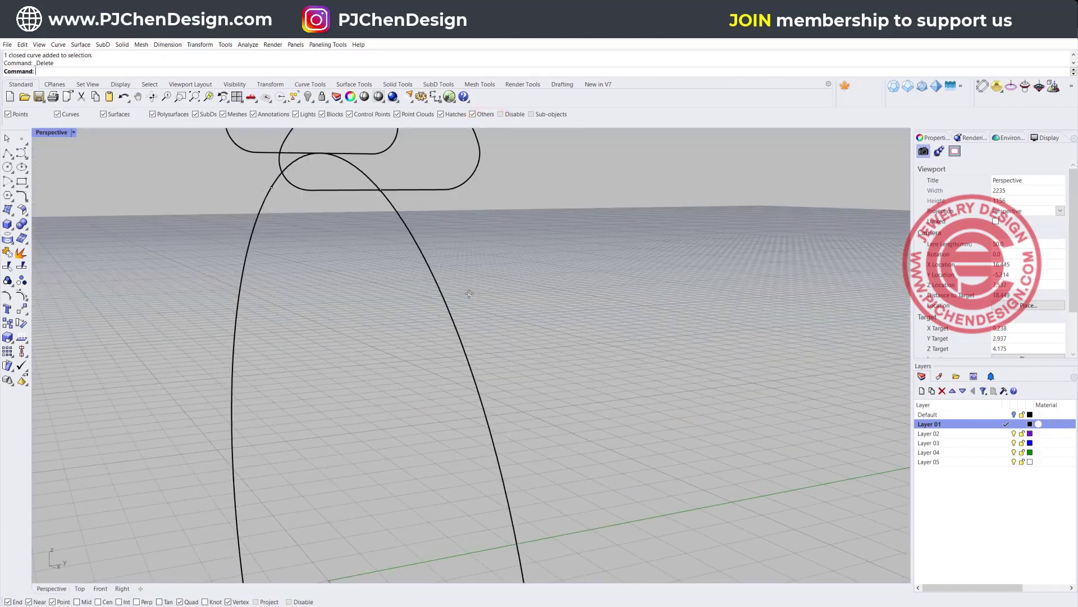
{"action": "right_click_drag", "start_coordinate": [470, 294], "coordinate": [452, 253]}
Step: Scale up the right angled profile from the point where it meets the ring
{"action": "left_click", "coordinate": [449, 248]}
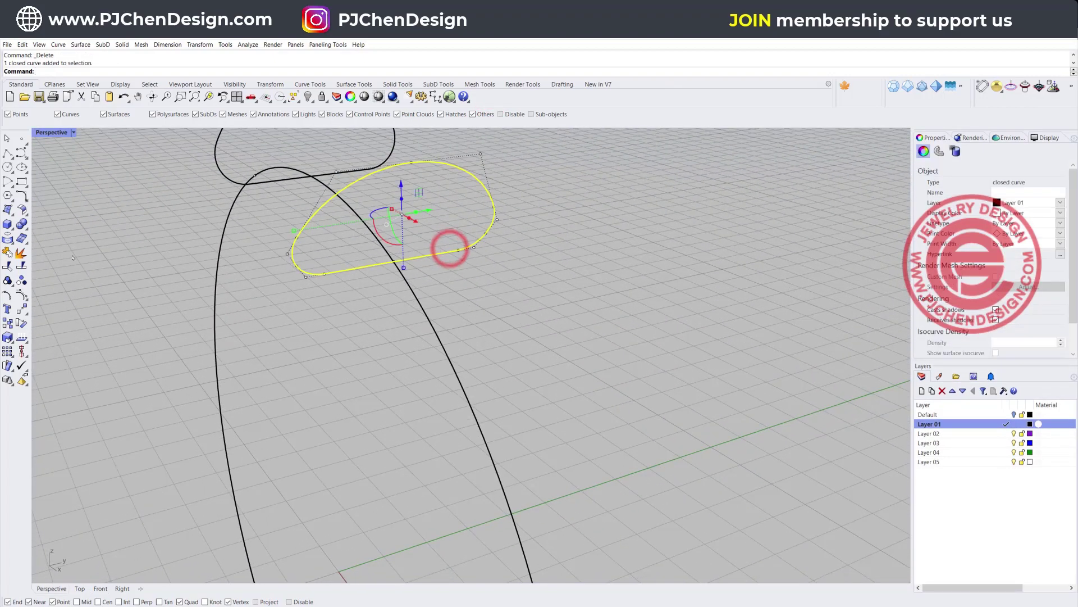
{"action": "left_click", "coordinate": [6, 335]}
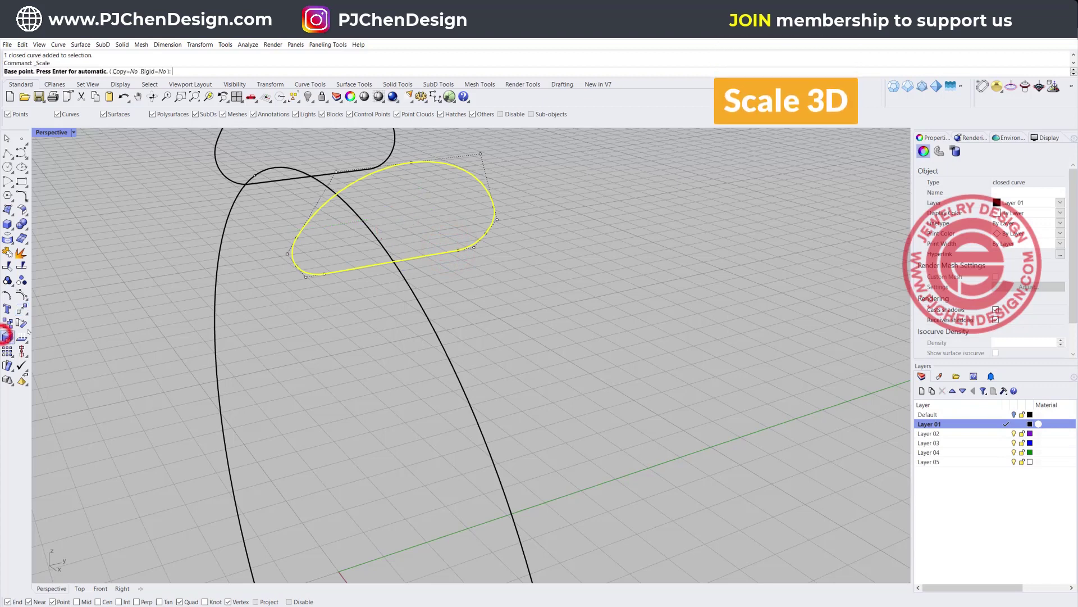
{"action": "left_click", "coordinate": [394, 259]}
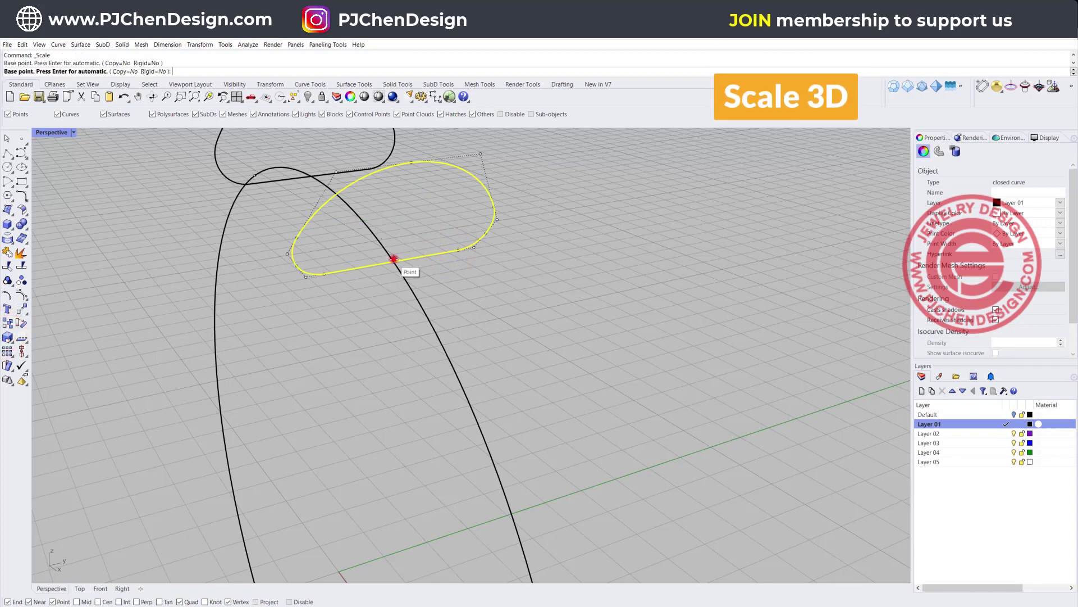
{"action": "left_click", "coordinate": [459, 249]}
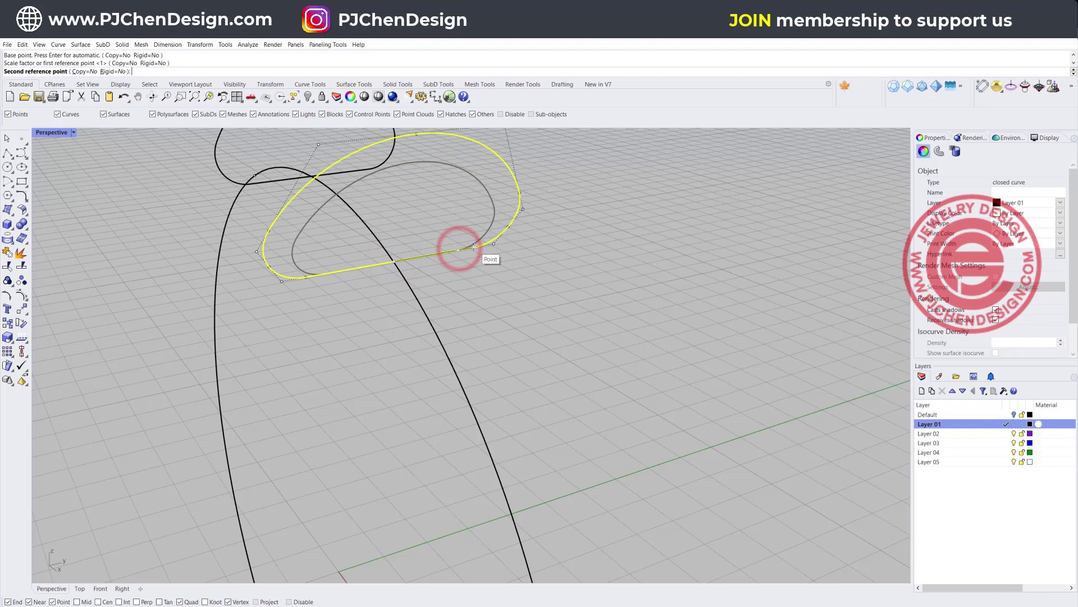
{"action": "left_click", "coordinate": [482, 243]}
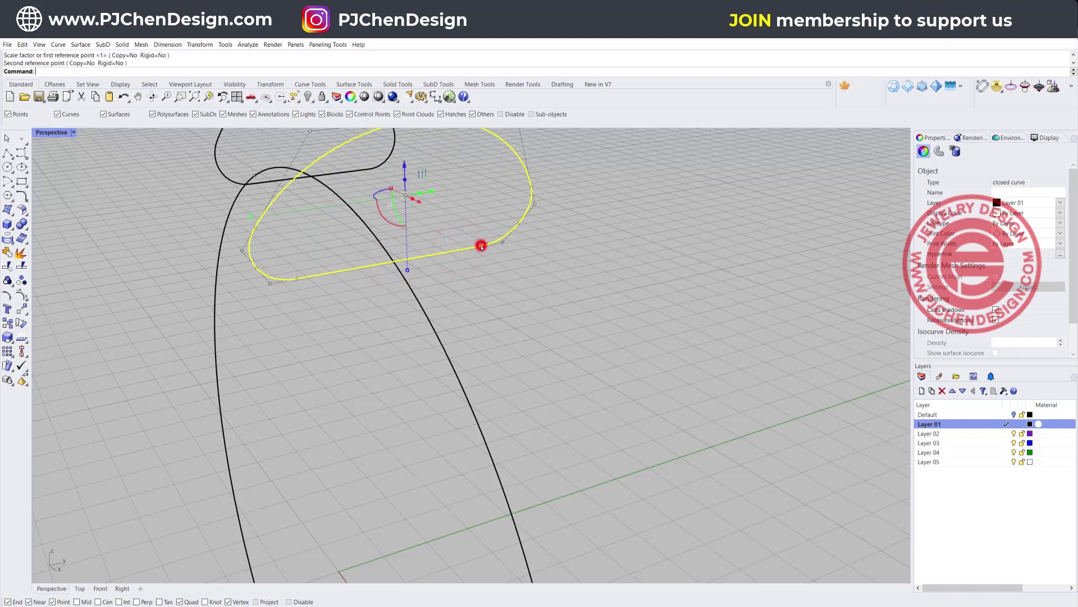
{"action": "left_click", "coordinate": [564, 297]}
{"action": "right_click_drag", "start_coordinate": [564, 296], "coordinate": [528, 341]}
Step: Mirror the enlarged profile across the ring's vertical axis to the left side
{"action": "double_click", "coordinate": [61, 134]}
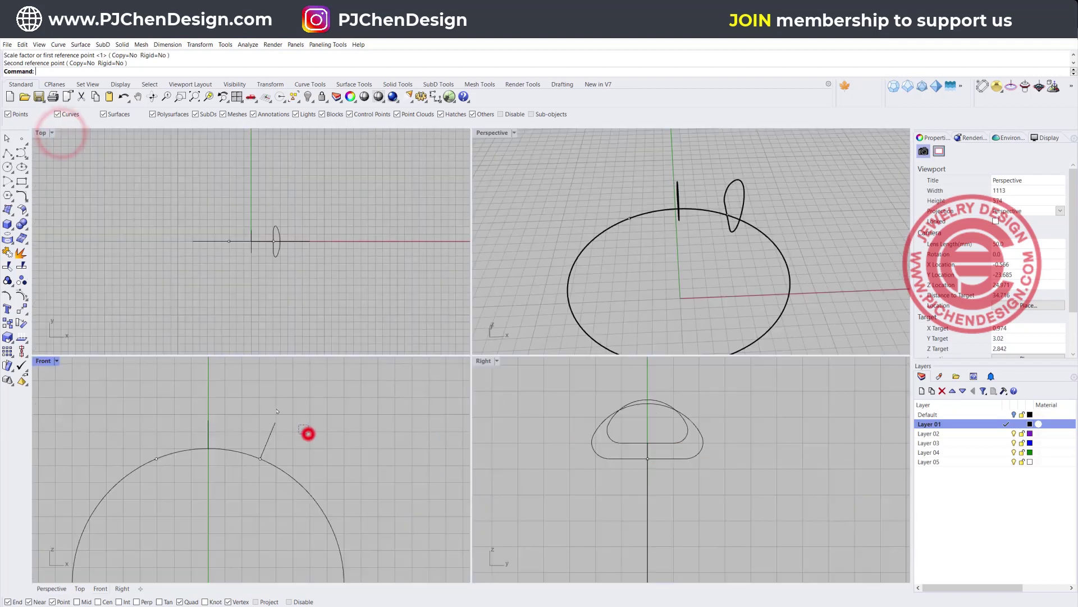
{"action": "left_click", "coordinate": [308, 433]}
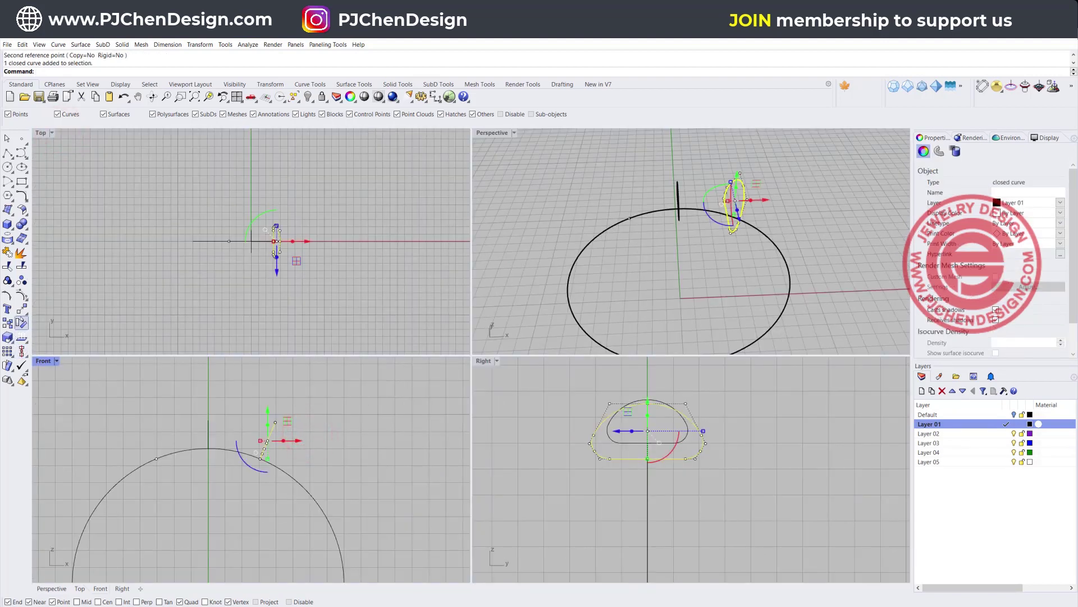
{"action": "left_click", "coordinate": [21, 323]}
{"action": "left_click", "coordinate": [39, 324]}
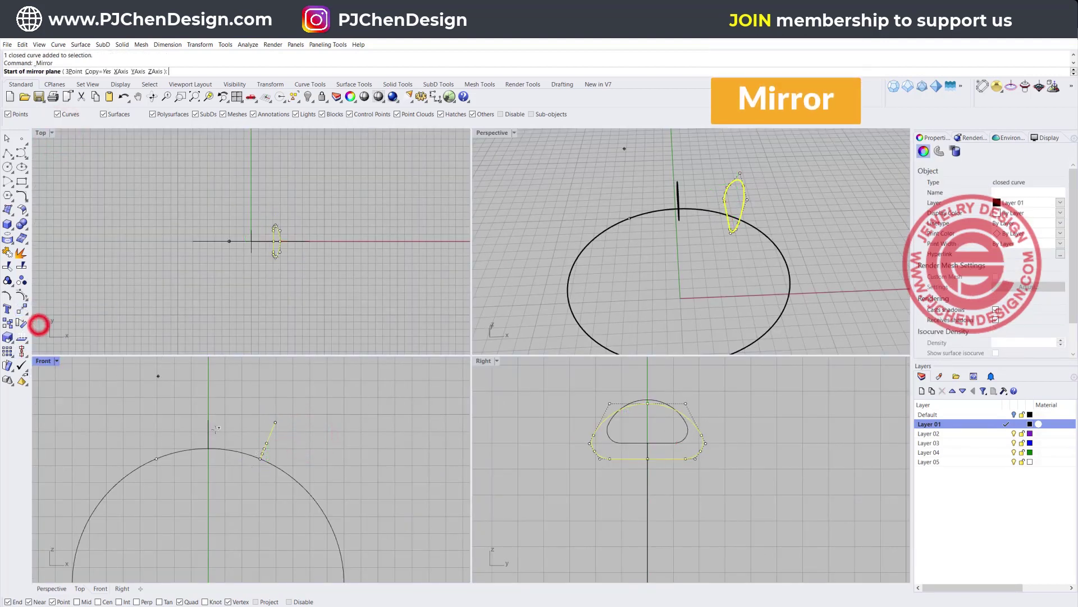
{"action": "left_click", "coordinate": [209, 447]}
{"action": "left_click", "coordinate": [209, 383]}
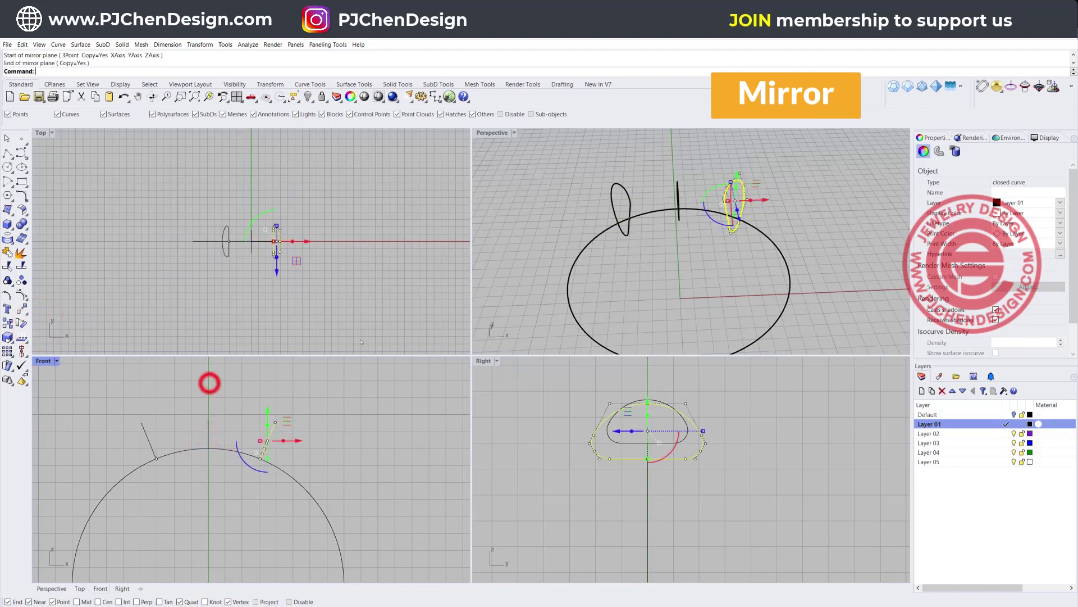
{"action": "left_click", "coordinate": [400, 320]}
{"action": "double_click", "coordinate": [500, 134]}
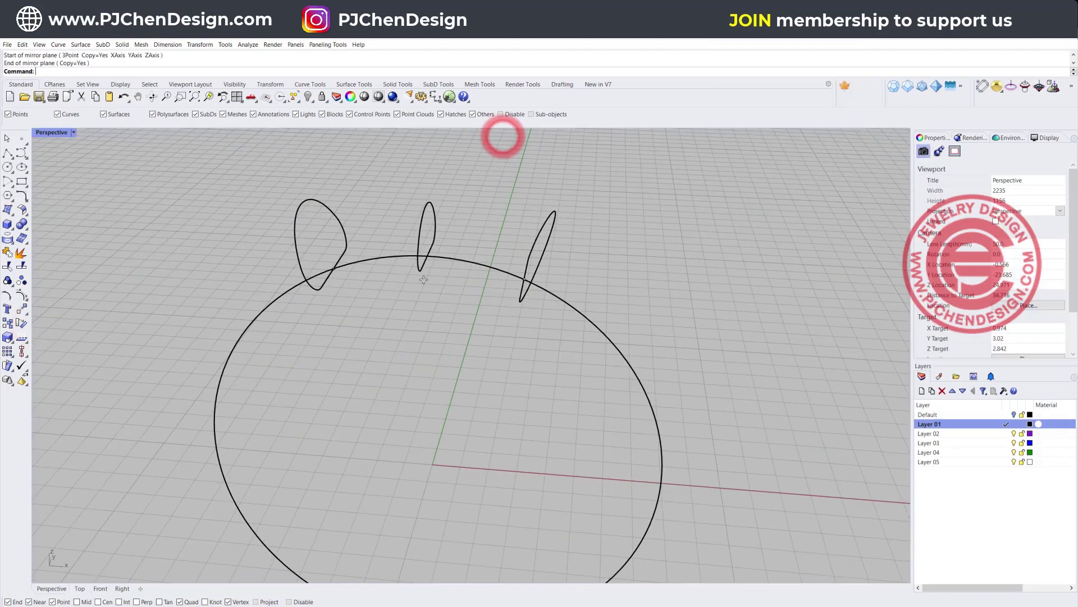
{"action": "right_click_drag", "start_coordinate": [424, 280], "coordinate": [436, 293]}
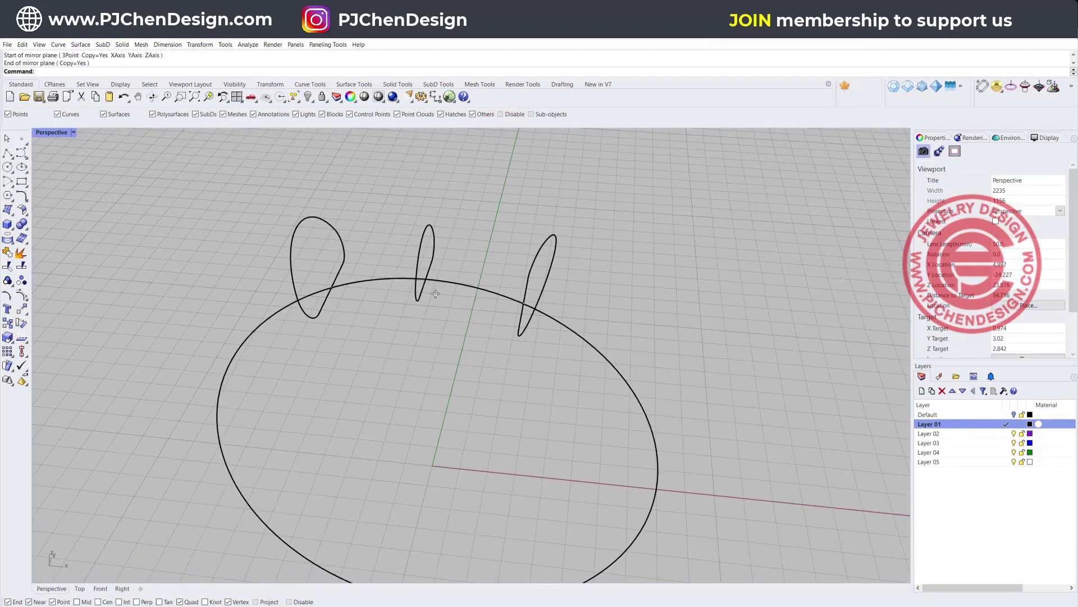
Step: Start a Sweep 1 Rail with the ring circle as rail and the three profiles as shapes
{"action": "left_click", "coordinate": [75, 46]}
{"action": "left_click", "coordinate": [96, 72]}
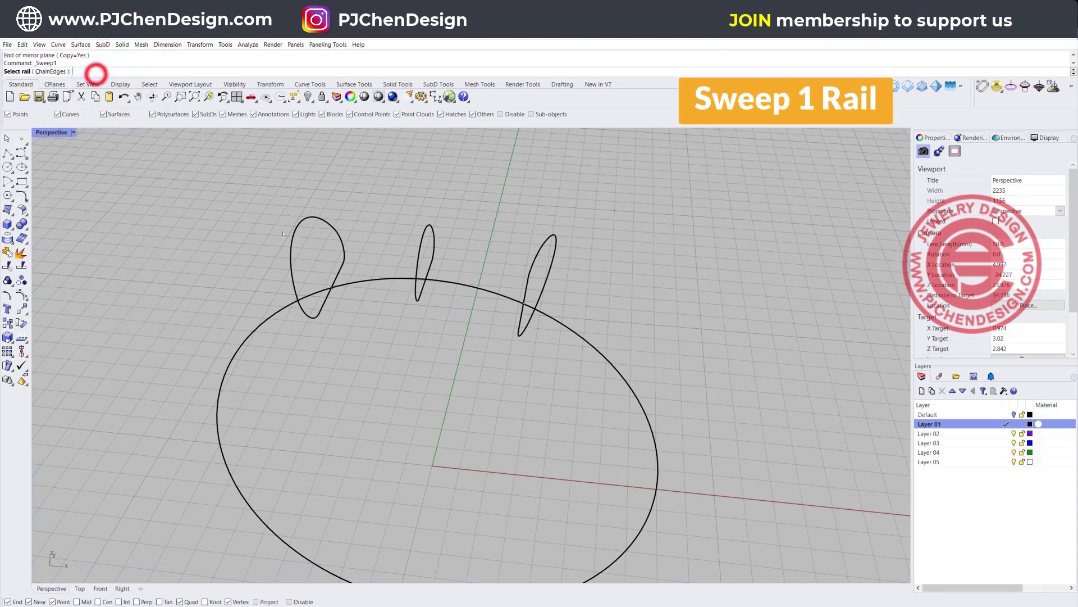
{"action": "left_click", "coordinate": [381, 278]}
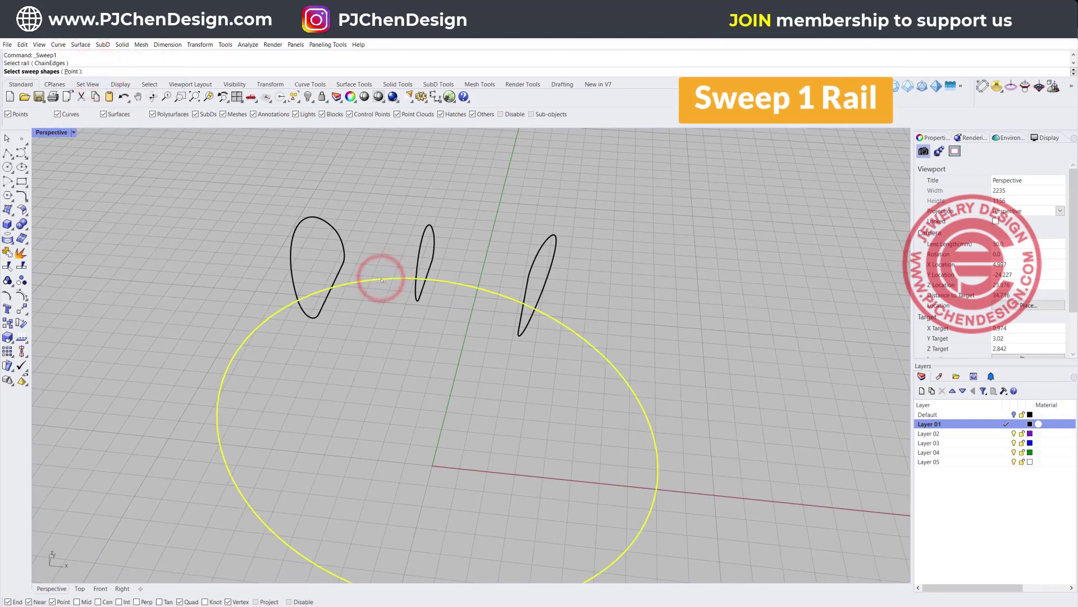
{"action": "left_click", "coordinate": [313, 317]}
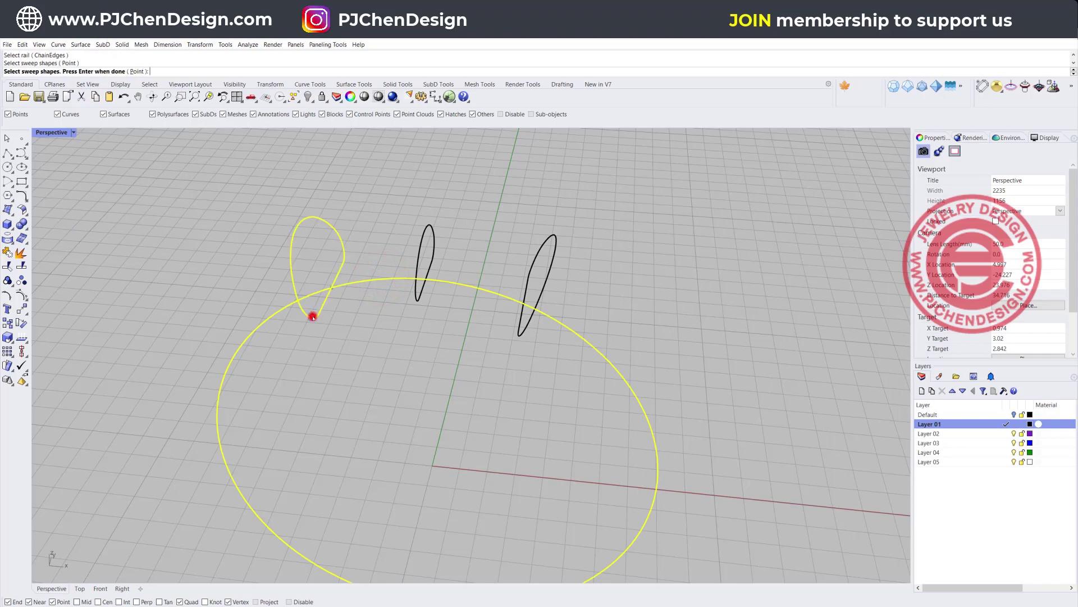
{"action": "left_click", "coordinate": [415, 297]}
{"action": "left_click", "coordinate": [521, 333]}
{"action": "key", "text": "Return"}
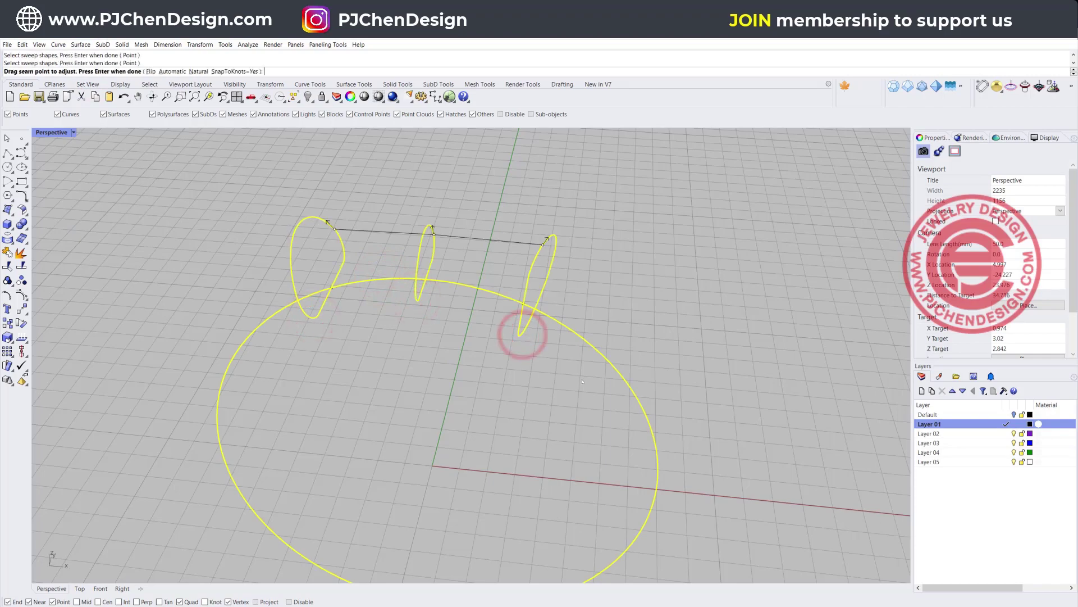
Step: Align the three profile seams onto the ring and create the swept surface
{"action": "right_click_drag", "start_coordinate": [600, 282], "coordinate": [572, 265]}
{"action": "left_click_drag", "start_coordinate": [348, 201], "coordinate": [322, 249]}
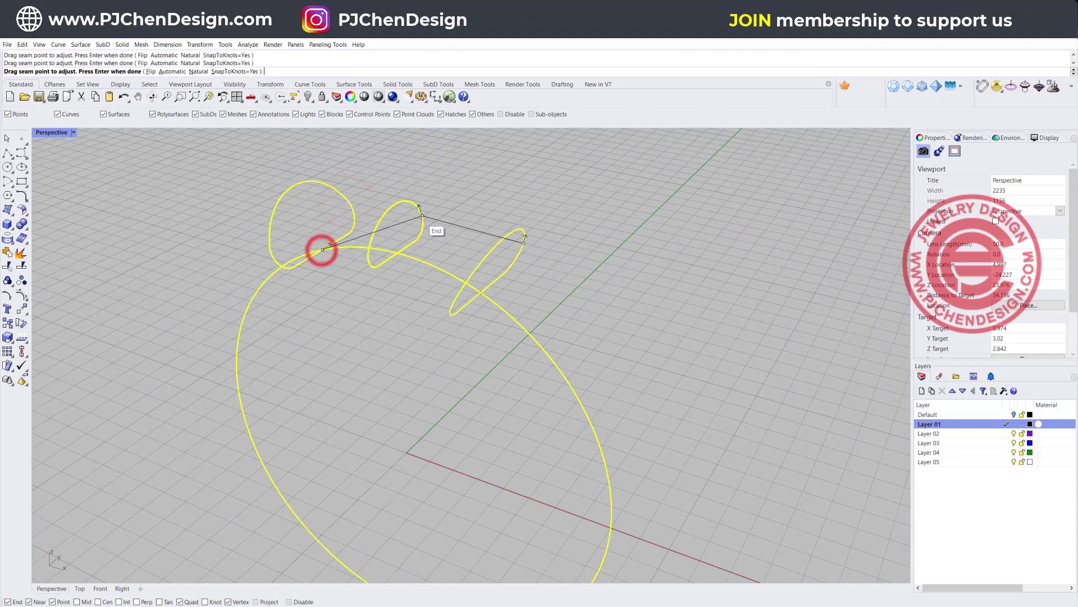
{"action": "left_click_drag", "start_coordinate": [420, 211], "coordinate": [398, 254]}
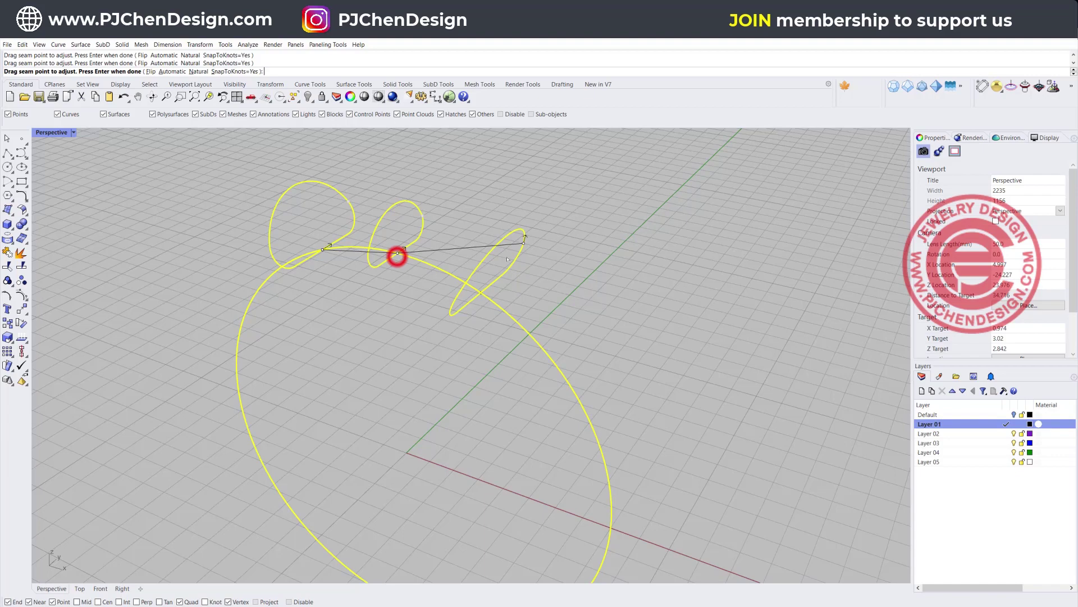
{"action": "left_click_drag", "start_coordinate": [525, 240], "coordinate": [482, 294]}
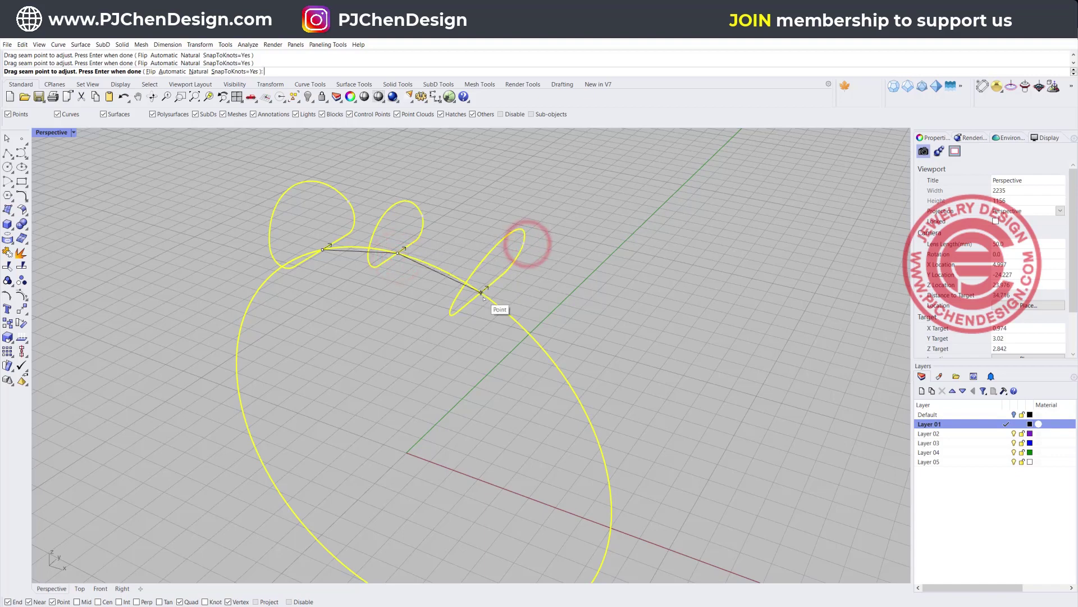
{"action": "right_click", "coordinate": [482, 292]}
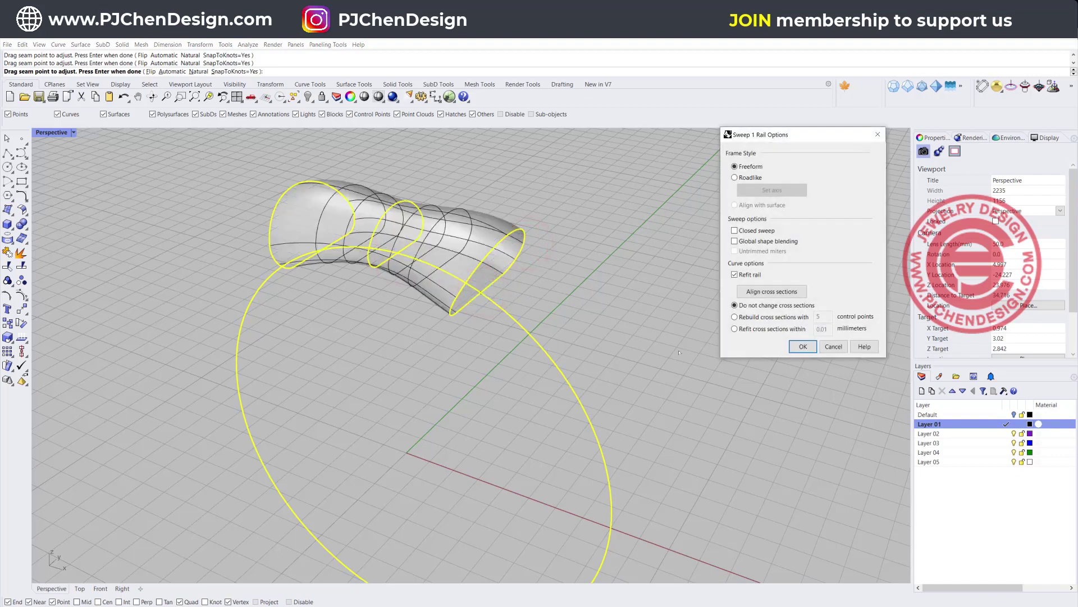
{"action": "mouse_move", "coordinate": [460, 310]}
{"action": "right_mouse_down"}
{"action": "mouse_move", "coordinate": [784, 357]}
{"action": "mouse_move", "coordinate": [337, 268]}
{"action": "mouse_move", "coordinate": [486, 338]}
{"action": "mouse_move", "coordinate": [483, 297]}
{"action": "mouse_move", "coordinate": [462, 328]}
{"action": "right_mouse_up"}
{"action": "left_click", "coordinate": [803, 346]}
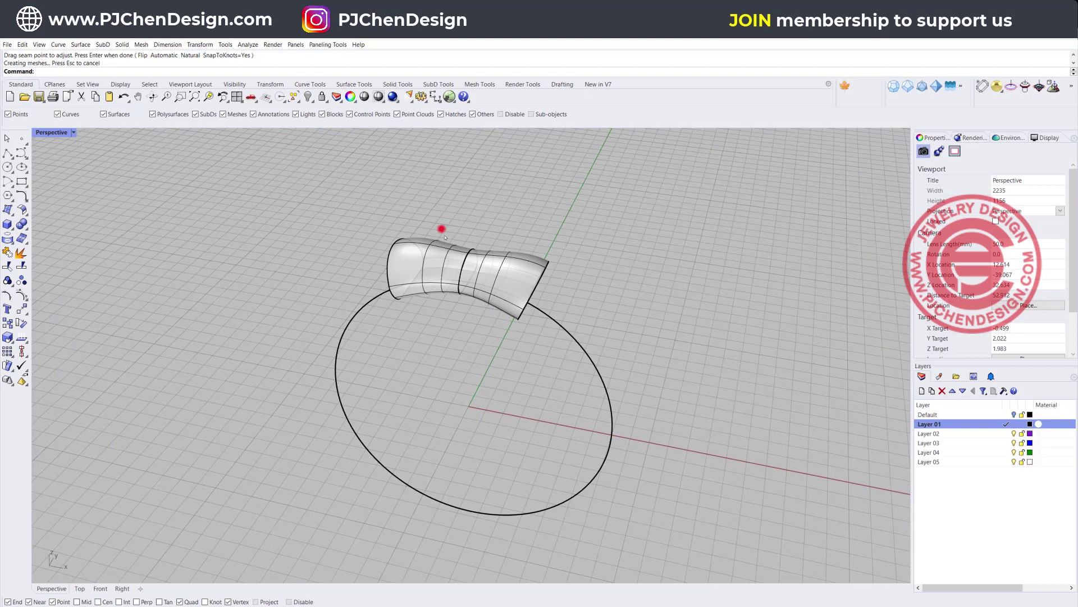
Step: Polar-array the swept segment around the origin: 8 items over 360 degrees
{"action": "left_click", "coordinate": [442, 231]}
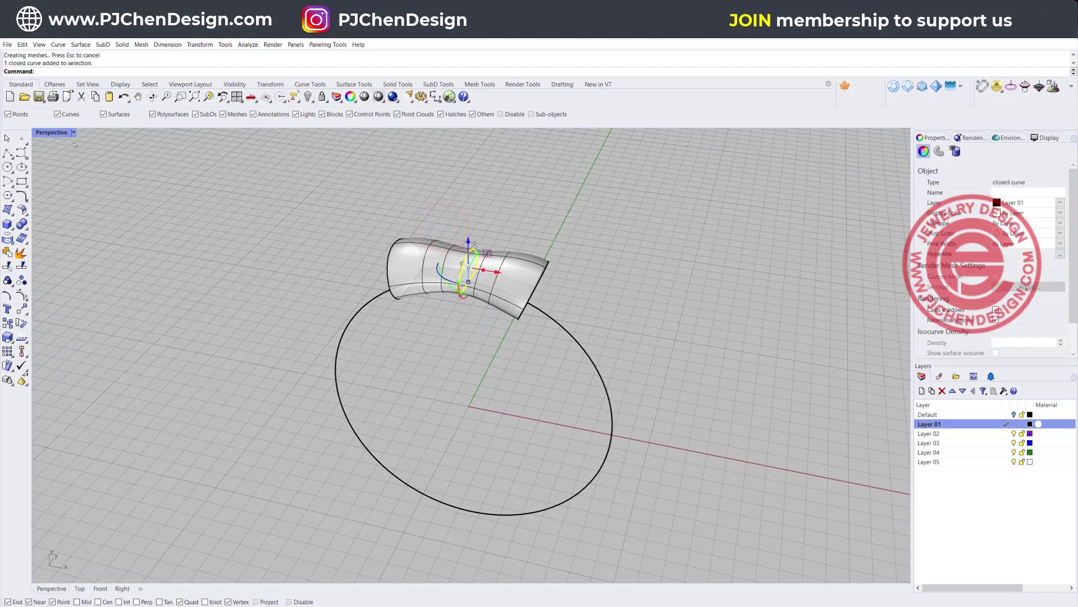
{"action": "double_click", "coordinate": [57, 133]}
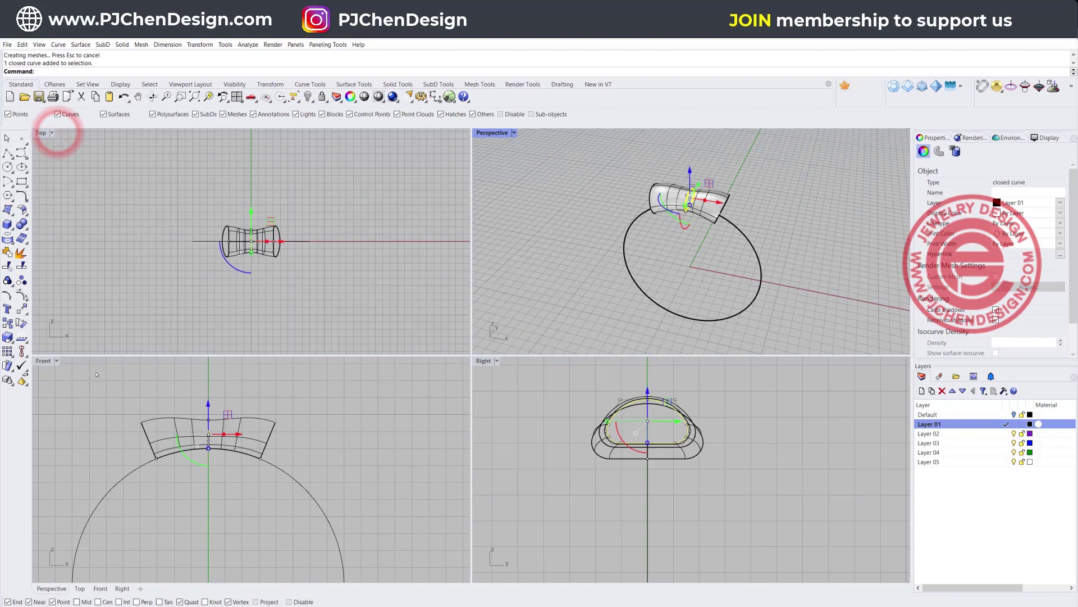
{"action": "double_click", "coordinate": [41, 360]}
{"action": "scroll", "coordinate": [39, 356], "scroll_direction": "down", "scroll_amount": 5}
{"action": "left_click", "coordinate": [440, 268]}
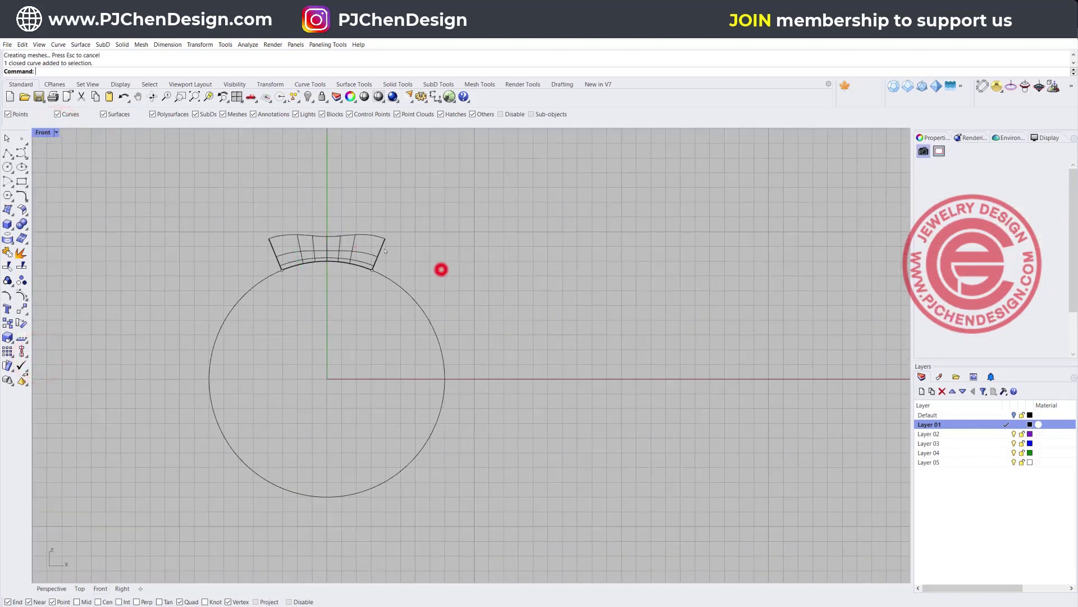
{"action": "left_click", "coordinate": [368, 235]}
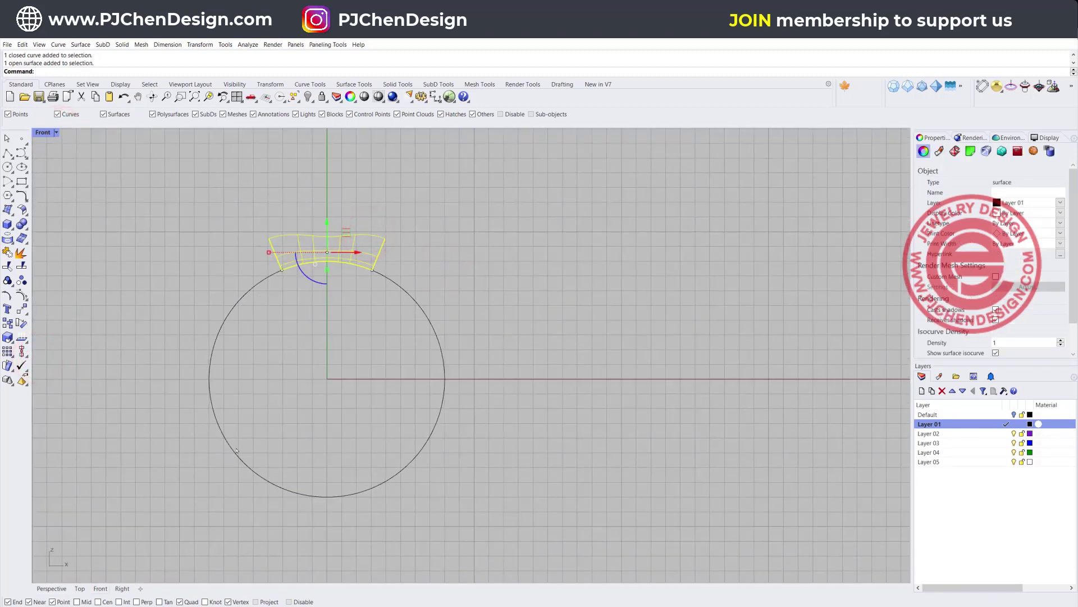
{"action": "left_click", "coordinate": [8, 353]}
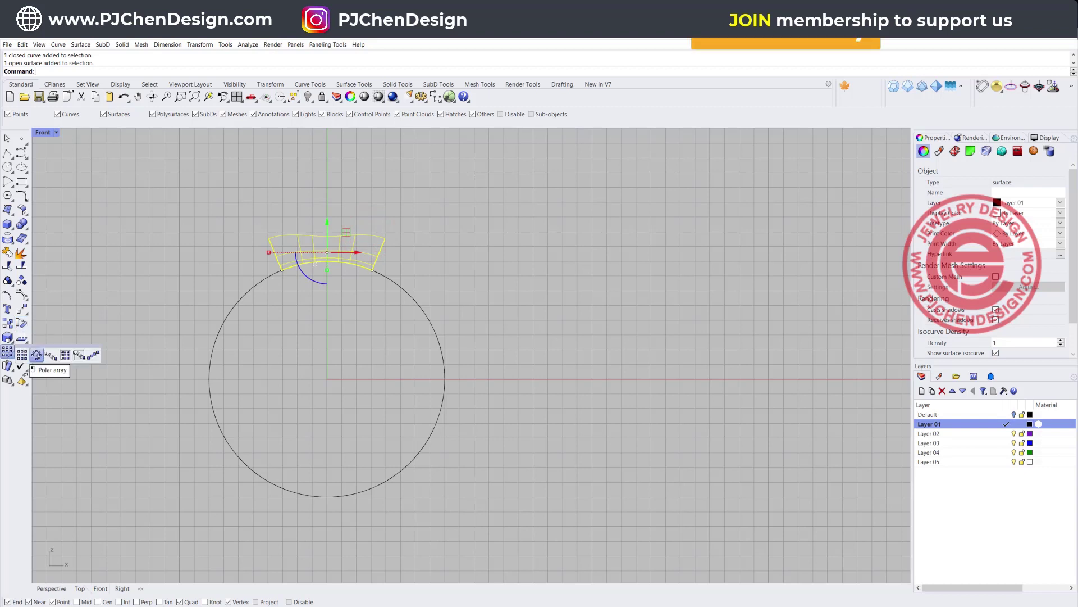
{"action": "left_click", "coordinate": [36, 355]}
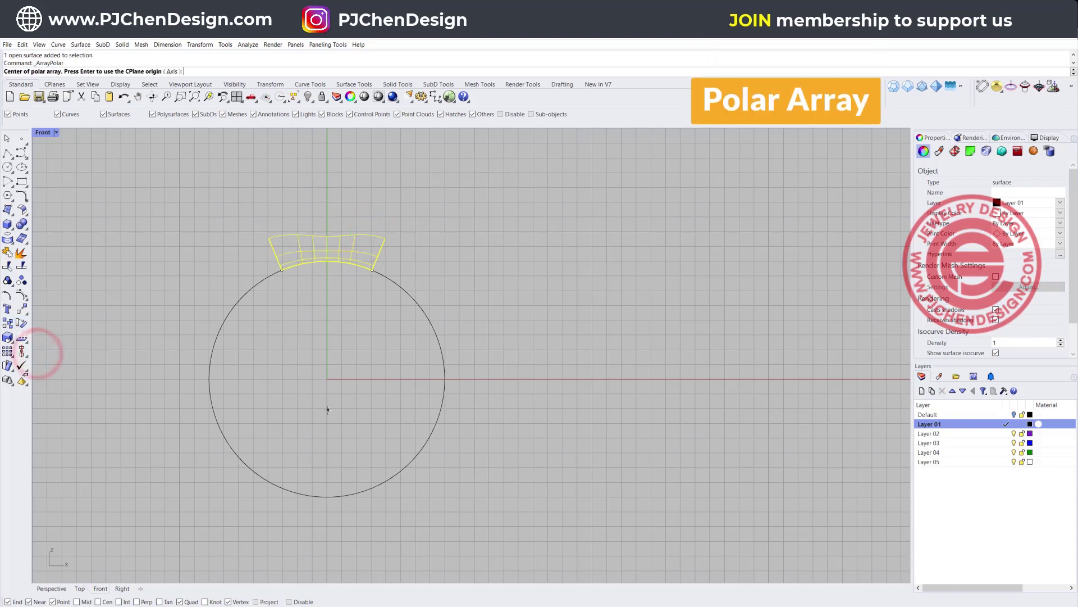
{"action": "type", "text": "0"}
{"action": "key", "text": "Return"}
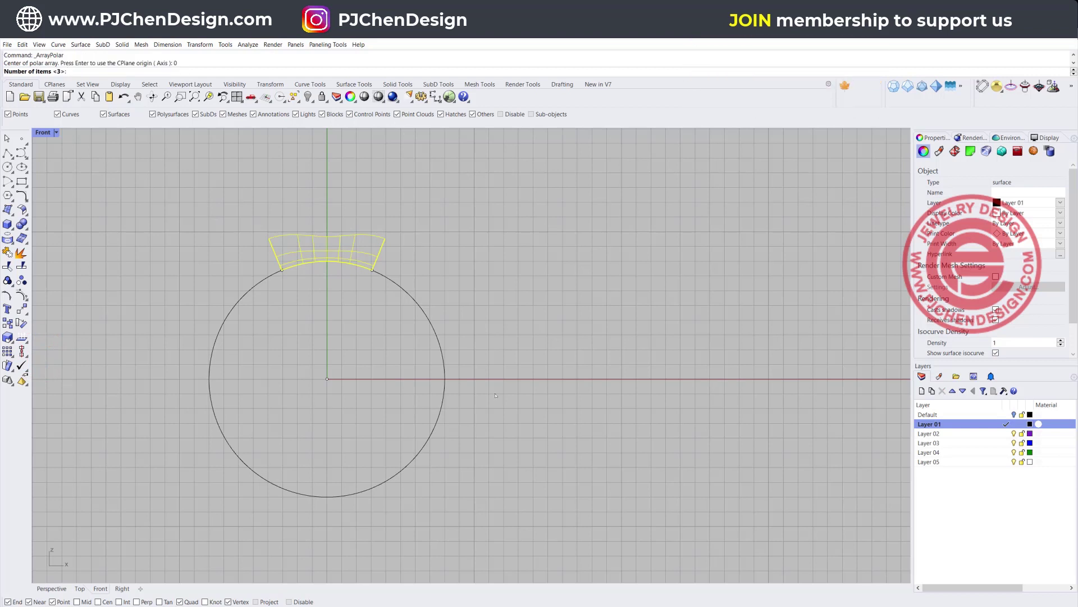
{"action": "type", "text": "8"}
{"action": "key", "text": "Return"}
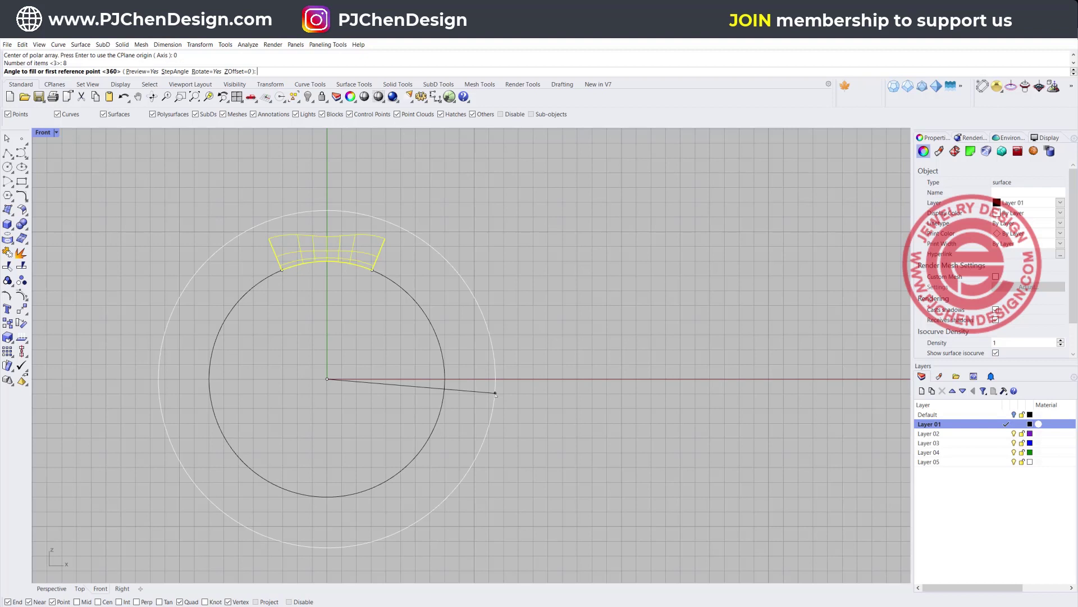
{"action": "key", "text": "Return"}
{"action": "key", "text": "Return"}
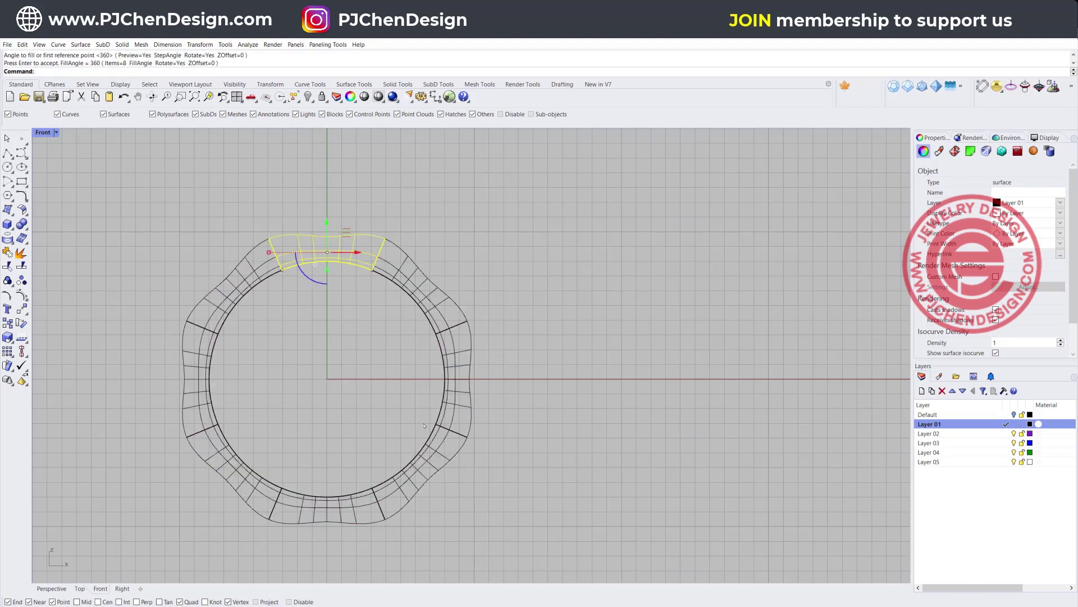
Step: Join all eight segments into one closed polysurface
{"action": "key", "text": "ctrl+a"}
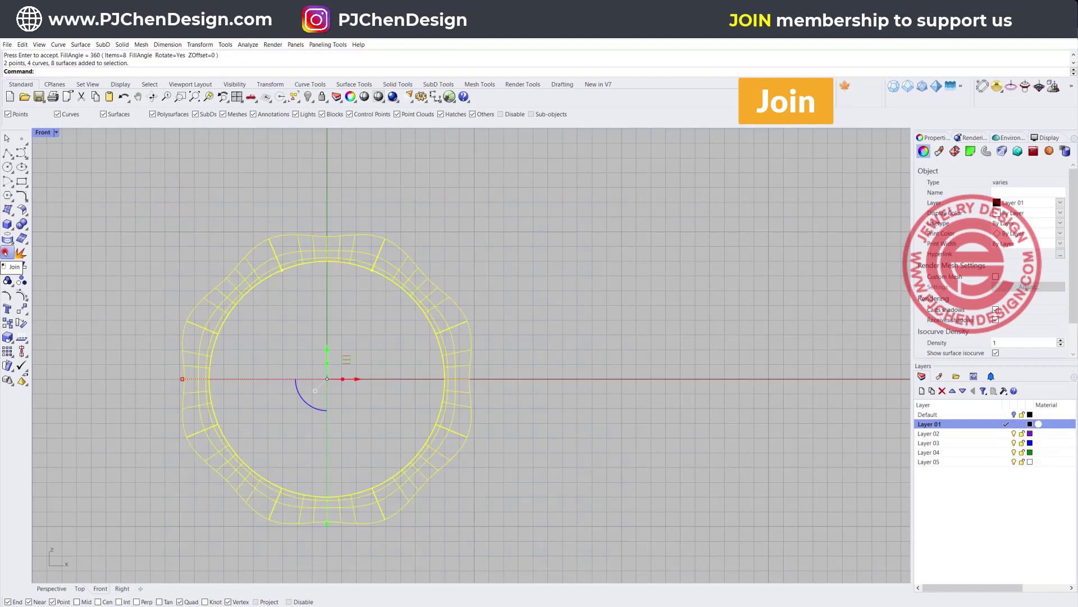
{"action": "left_click", "coordinate": [5, 253]}
{"action": "left_click", "coordinate": [45, 128]}
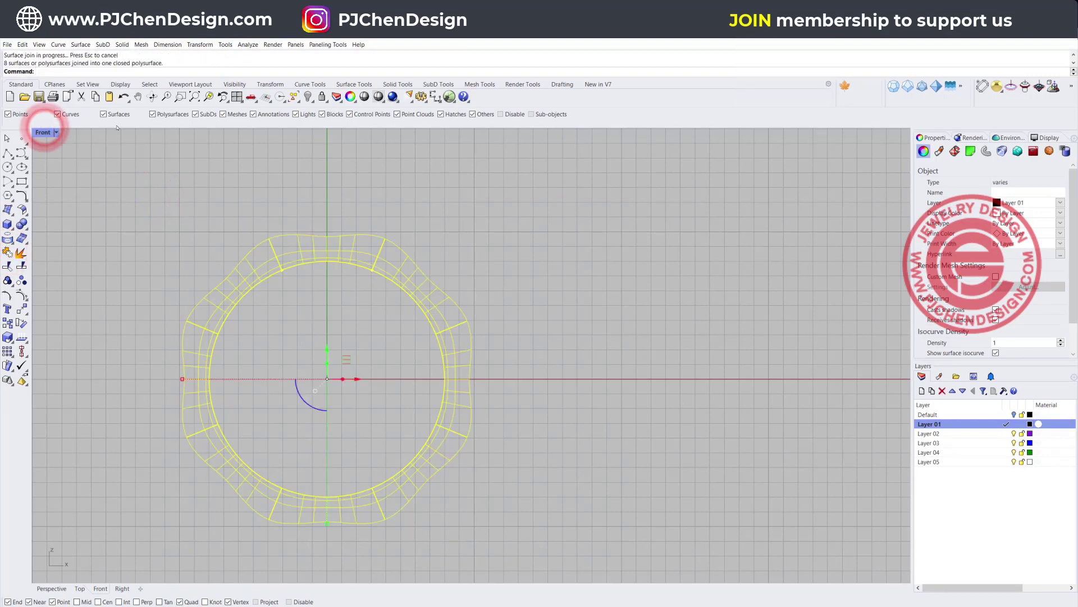
Step: Maximize the Perspective view, check the ring in Rendered mode, then switch to Ghosted
{"action": "double_click", "coordinate": [42, 133]}
{"action": "double_click", "coordinate": [578, 217]}
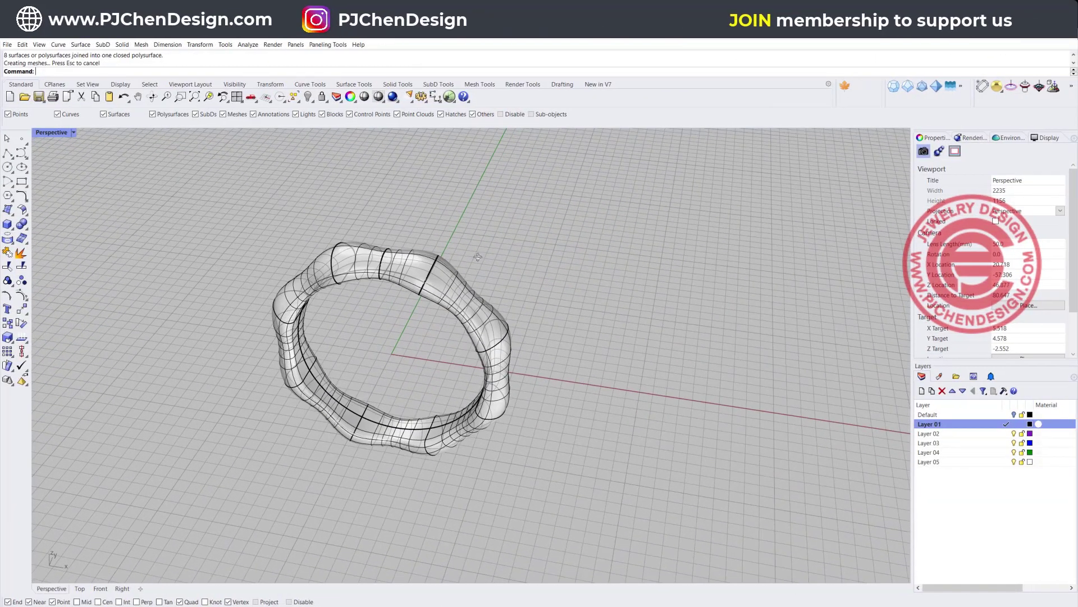
{"action": "left_click", "coordinate": [73, 132]}
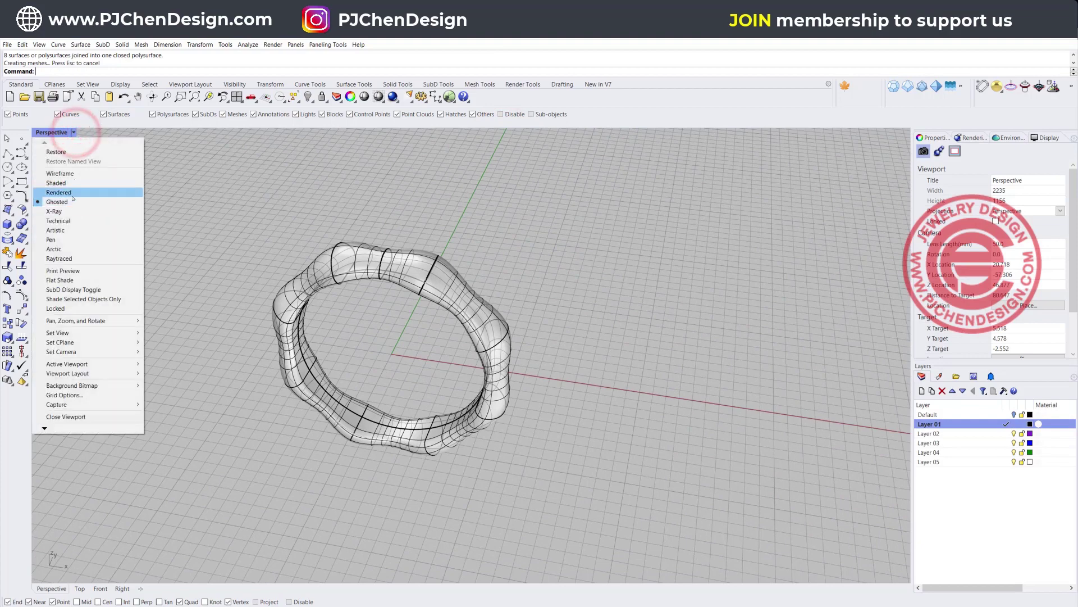
{"action": "left_click", "coordinate": [73, 196]}
{"action": "right_click_drag", "start_coordinate": [410, 262], "coordinate": [437, 245]}
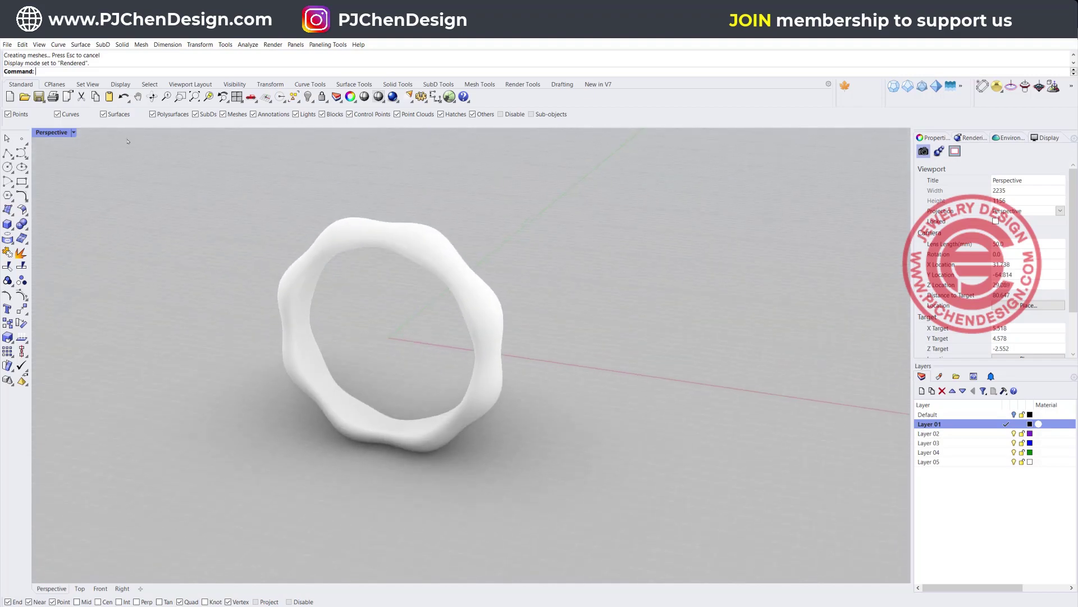
{"action": "left_click", "coordinate": [73, 132]}
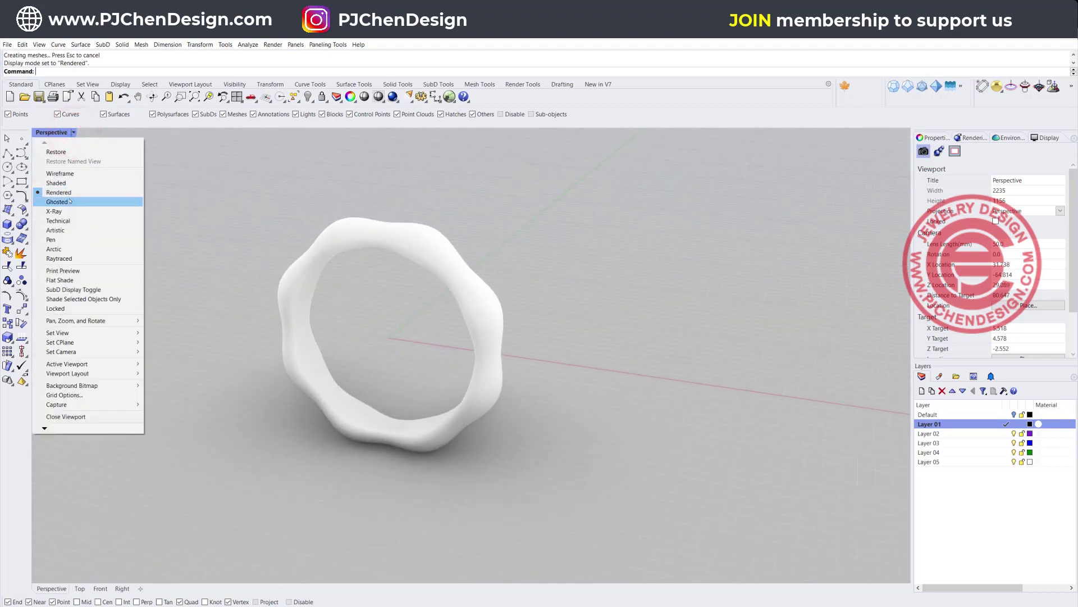
{"action": "left_click", "coordinate": [69, 201]}
Step: Pipe the closed groove curve with a 0.2 radius, then restore the four-view layout
{"action": "scroll", "coordinate": [69, 201], "scroll_direction": "up", "scroll_amount": 3}
{"action": "left_click", "coordinate": [422, 235]}
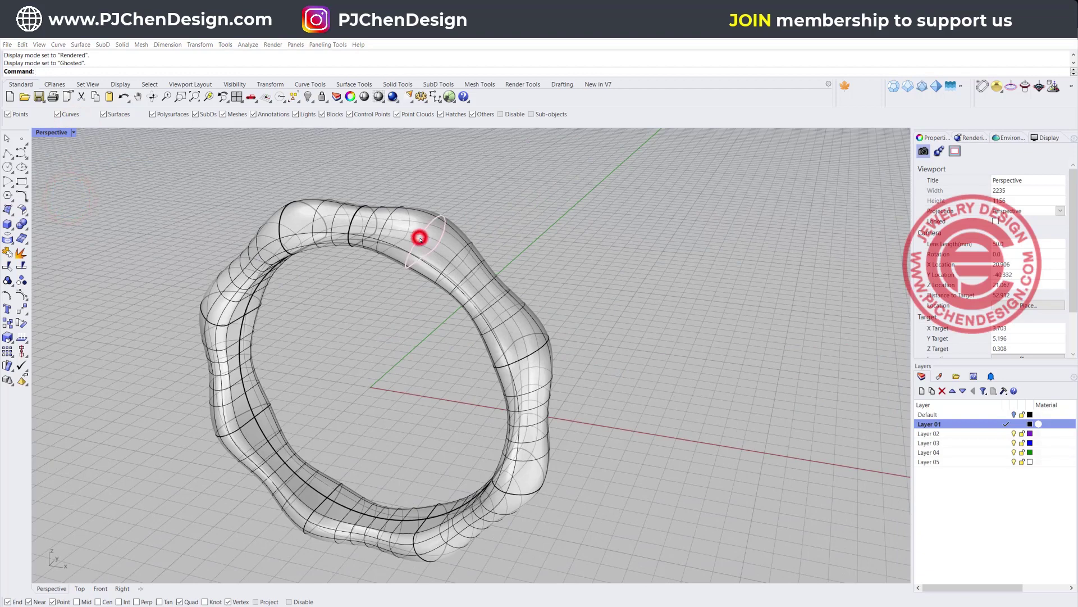
{"action": "left_click", "coordinate": [447, 263]}
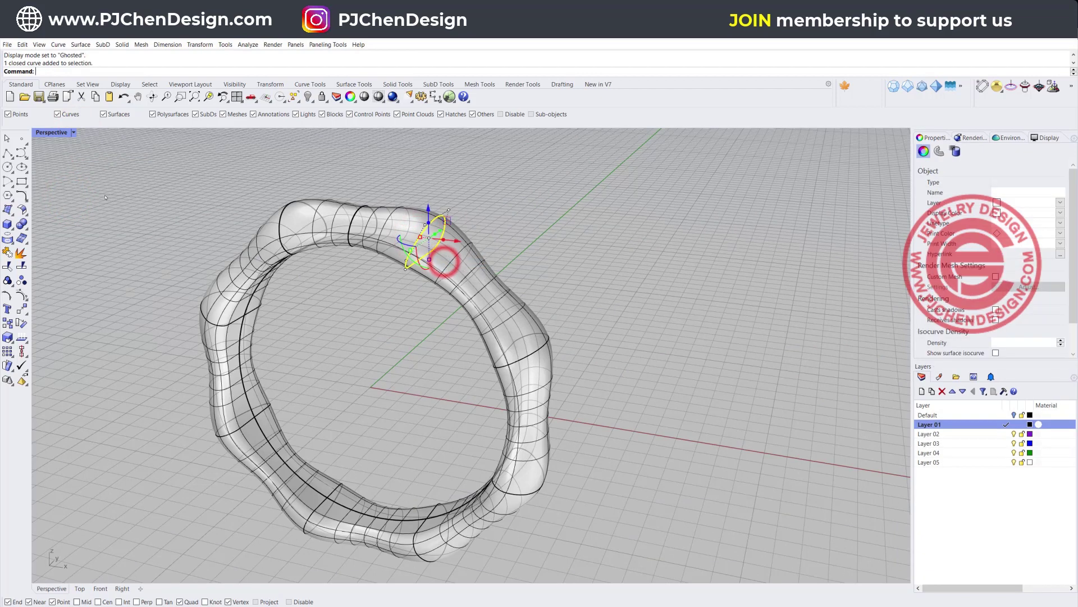
{"action": "left_click", "coordinate": [7, 224]}
{"action": "left_click", "coordinate": [42, 253]}
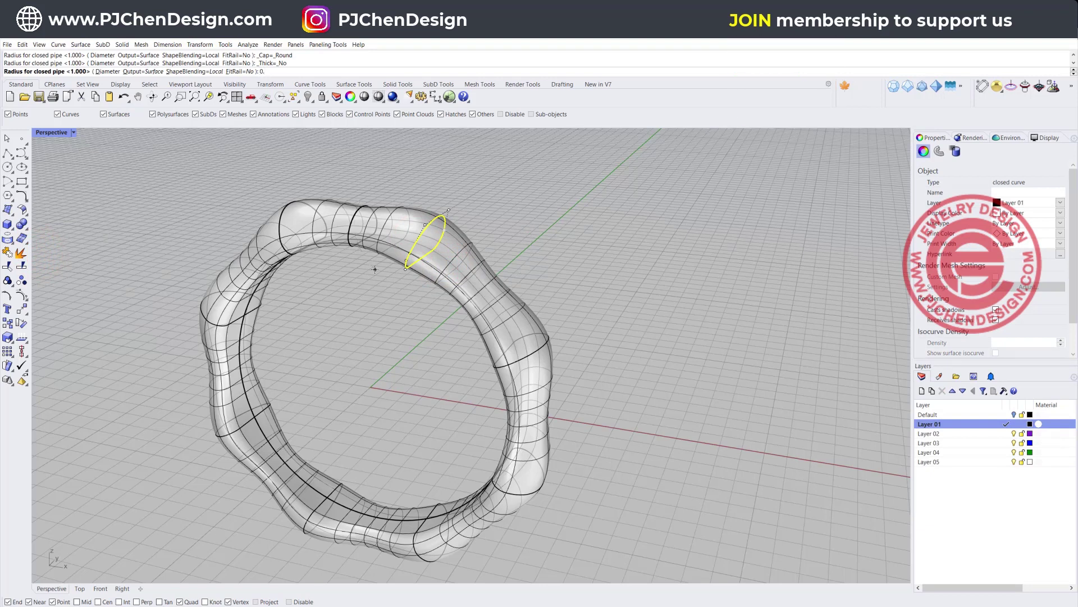
{"action": "type", "text": "0.2"}
{"action": "key", "text": "Return"}
{"action": "key", "text": "Return"}
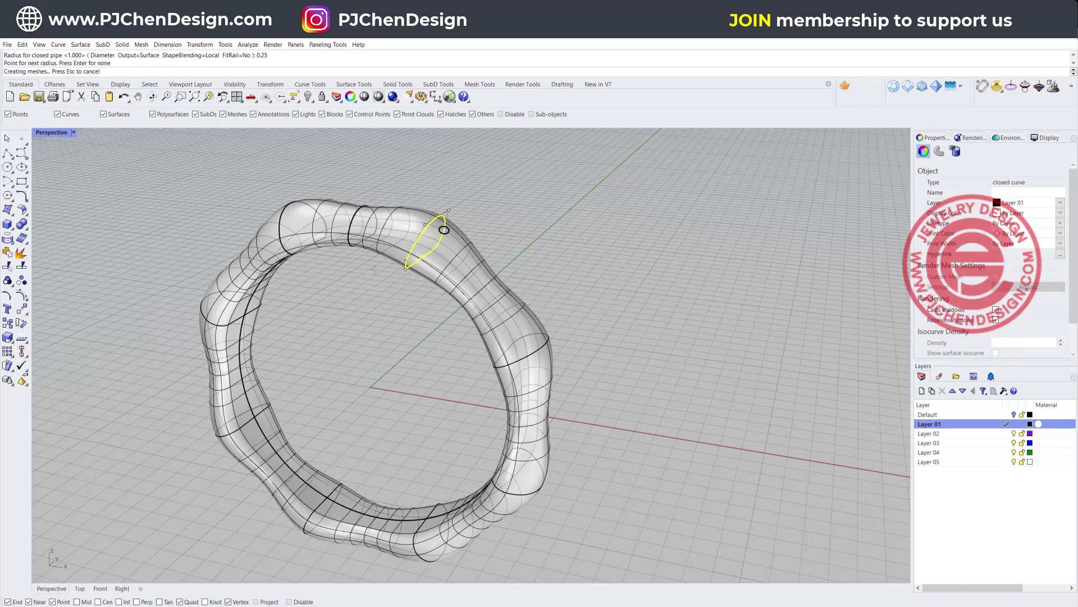
{"action": "double_click", "coordinate": [50, 131]}
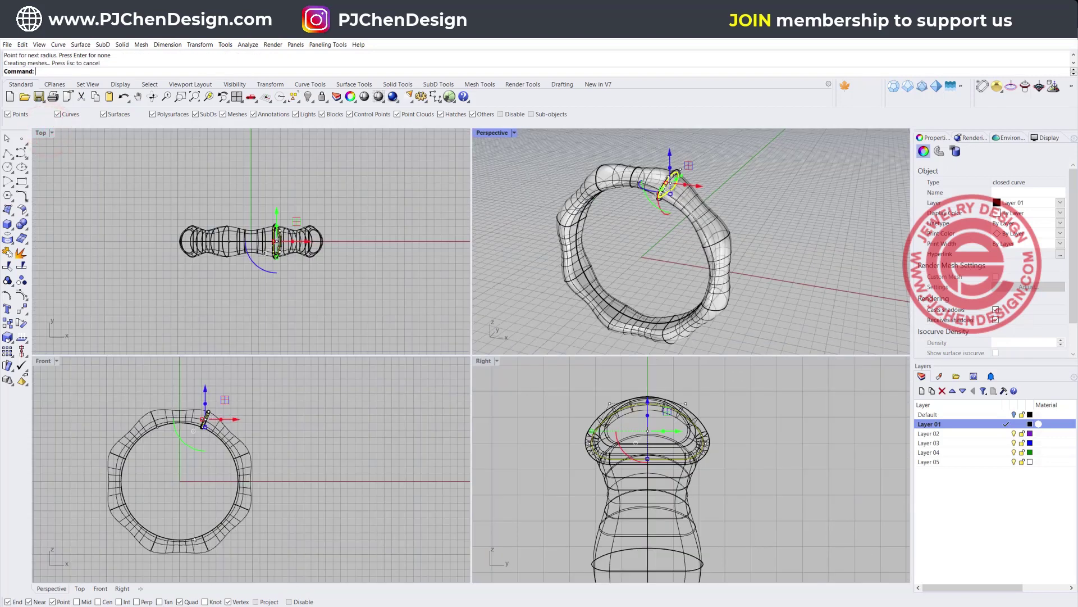
Step: Polar array the pipe ring about the origin: 8 items over 360 degrees
{"action": "left_click", "coordinate": [22, 224]}
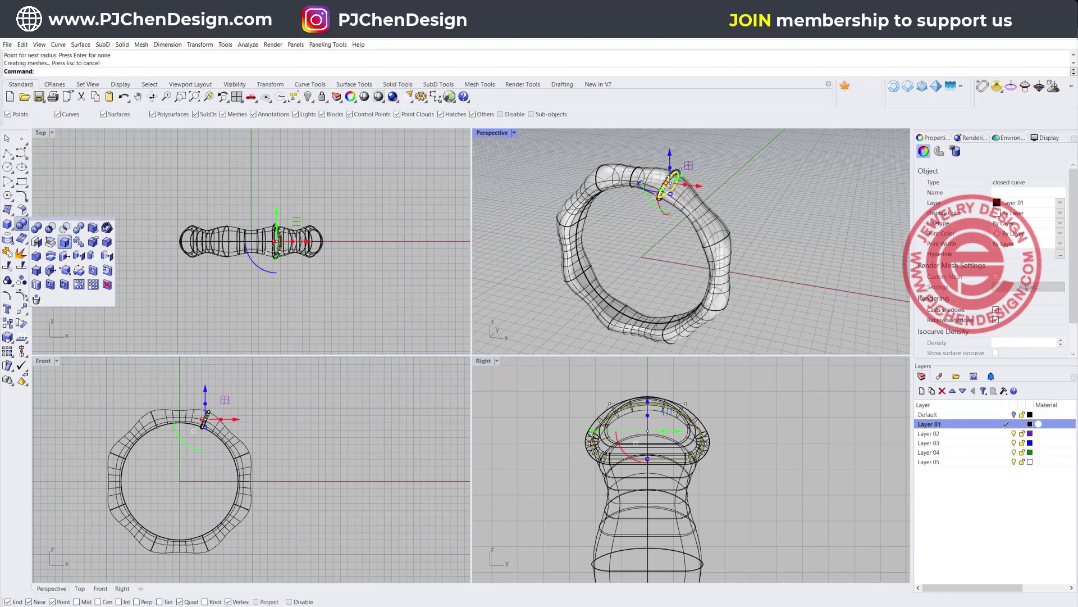
{"action": "left_click", "coordinate": [7, 351]}
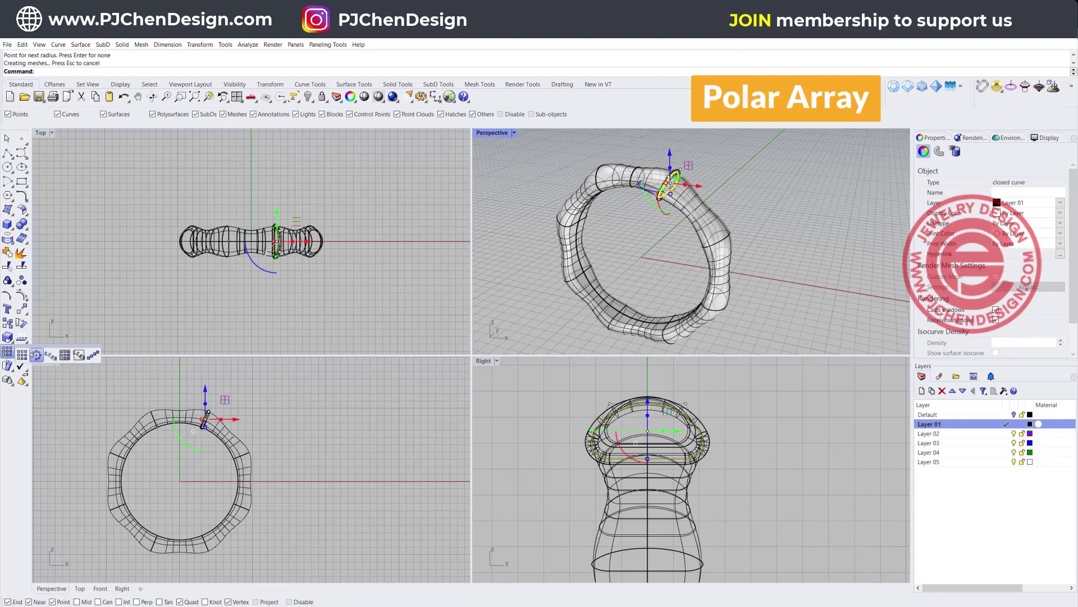
{"action": "left_click", "coordinate": [35, 355]}
{"action": "scroll", "coordinate": [242, 393], "scroll_direction": "up", "scroll_amount": 2}
{"action": "left_click", "coordinate": [248, 390]}
{"action": "scroll", "coordinate": [224, 386], "scroll_direction": "down", "scroll_amount": 2}
{"action": "key", "text": "Return"}
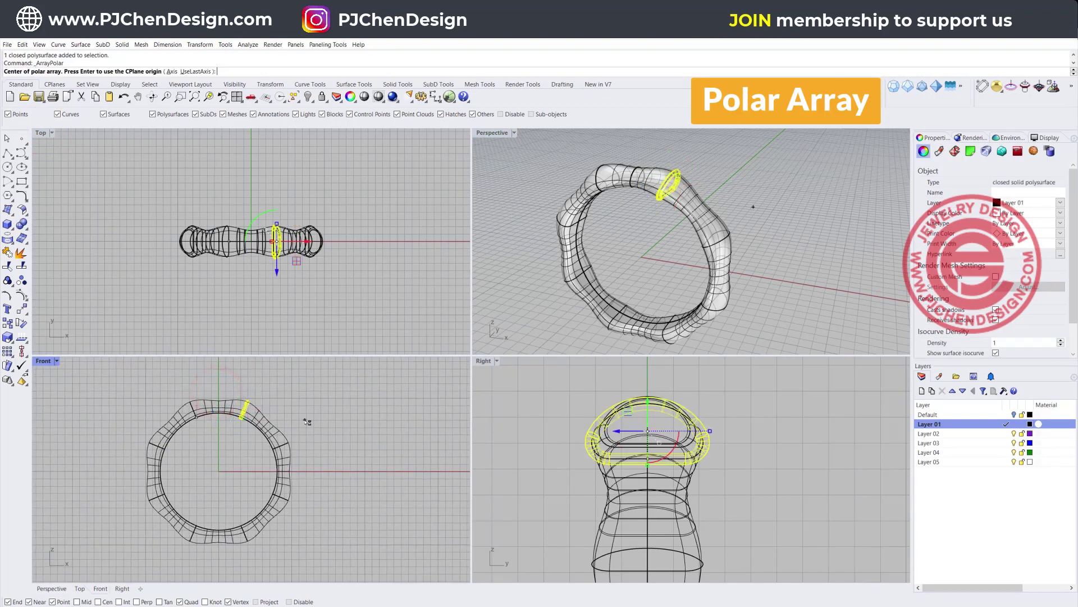
{"action": "type", "text": "0"}
{"action": "key", "text": "Return"}
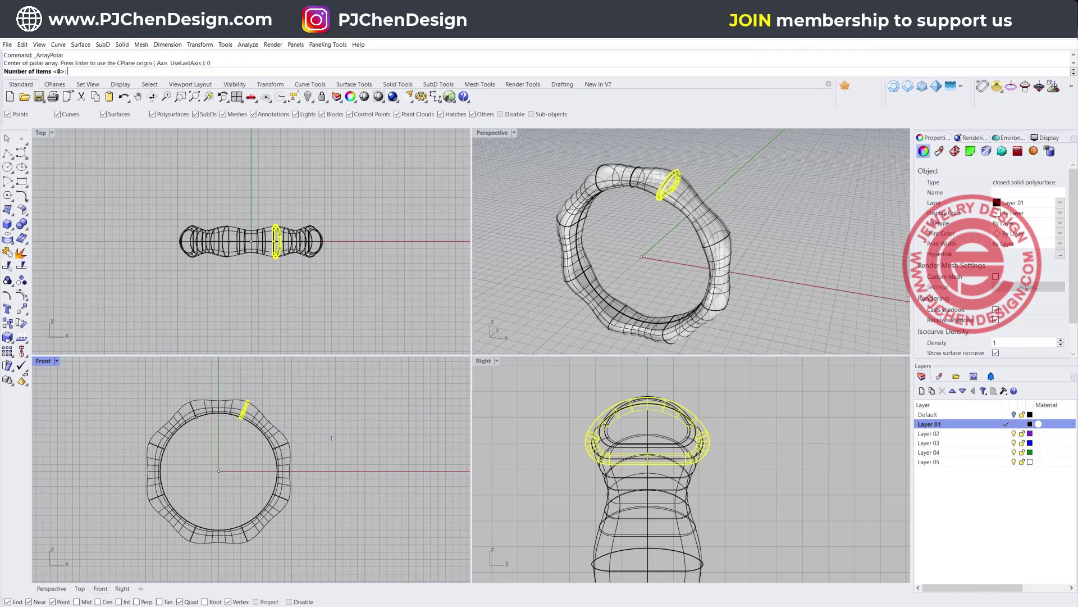
{"action": "key", "text": "Return"}
{"action": "key", "text": "Return"}
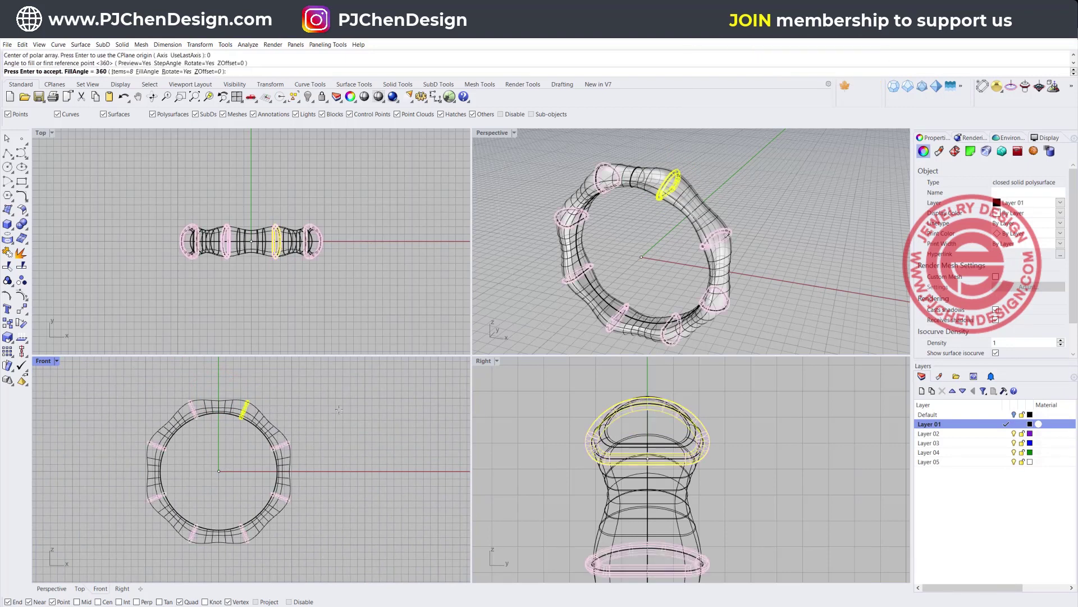
{"action": "key", "text": "Return"}
{"action": "left_click", "coordinate": [407, 393]}
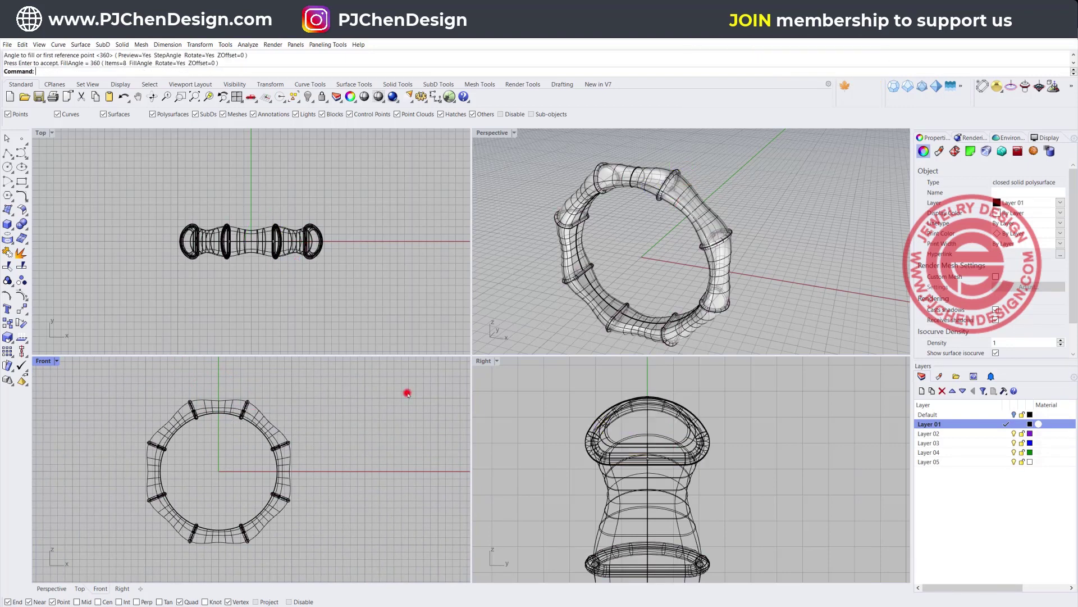
Step: Set the Perspective view to Rendered and orbit to view the ring tilted
{"action": "left_click", "coordinate": [511, 133]}
{"action": "left_click", "coordinate": [499, 191]}
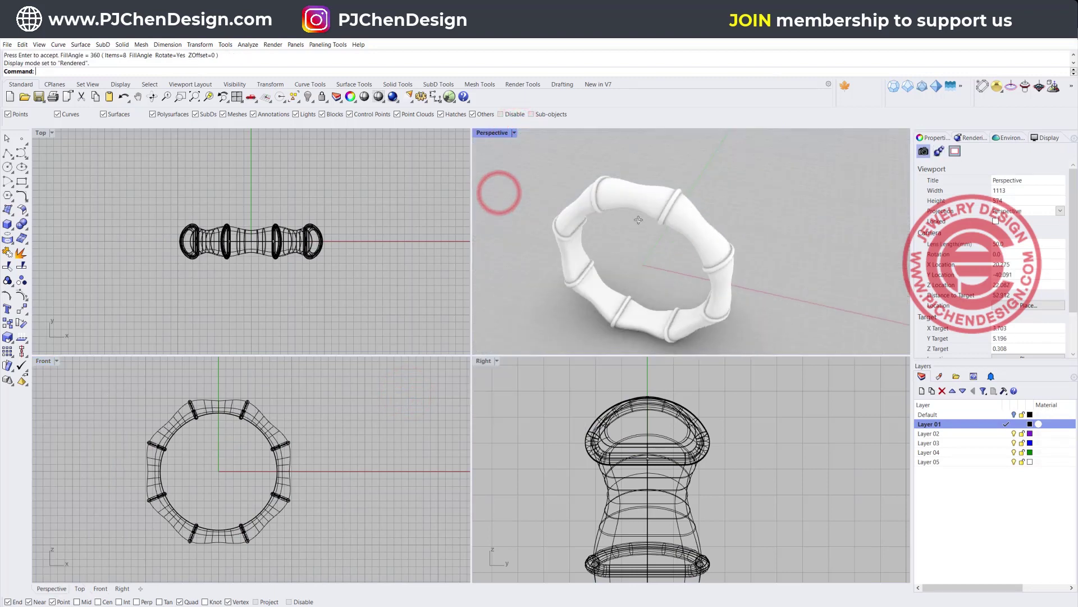
{"action": "right_click_drag", "start_coordinate": [638, 219], "coordinate": [658, 164]}
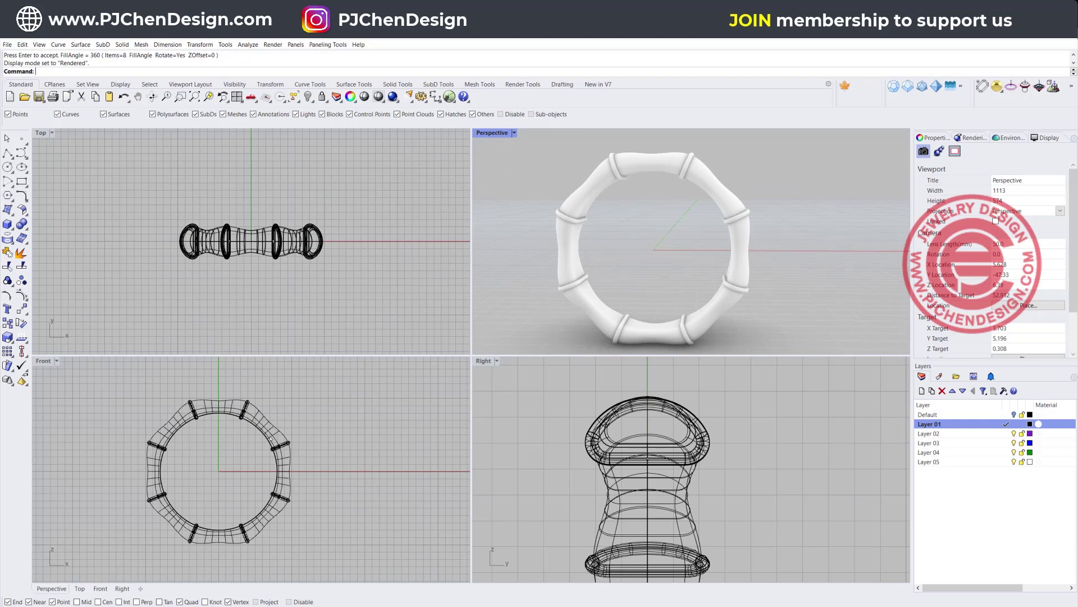
{"action": "scroll", "coordinate": [270, 438], "scroll_direction": "up", "scroll_amount": 10}
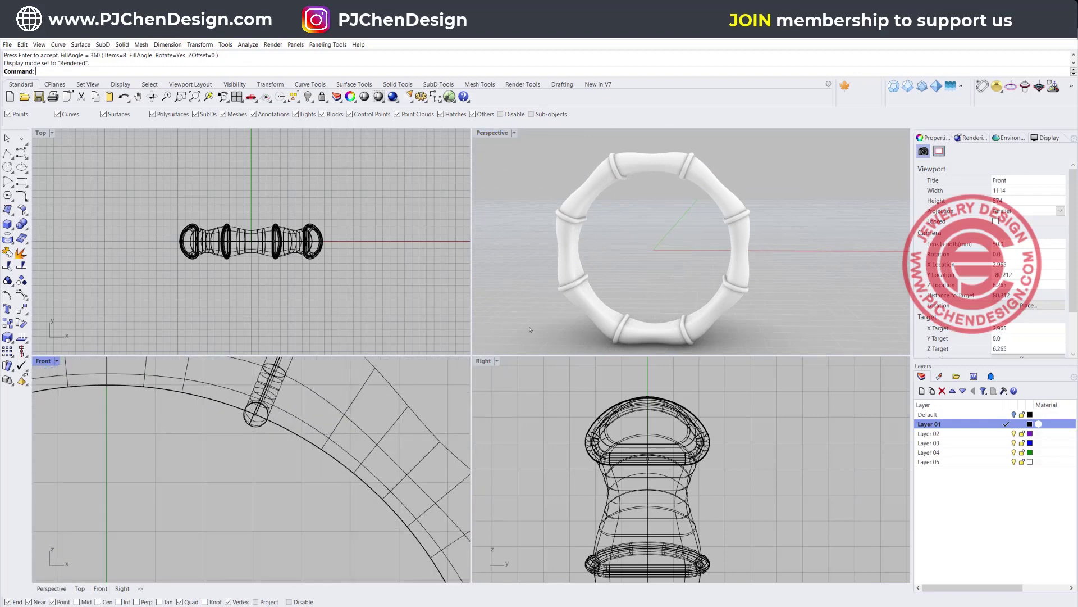
{"action": "right_click_drag", "start_coordinate": [544, 166], "coordinate": [587, 209]}
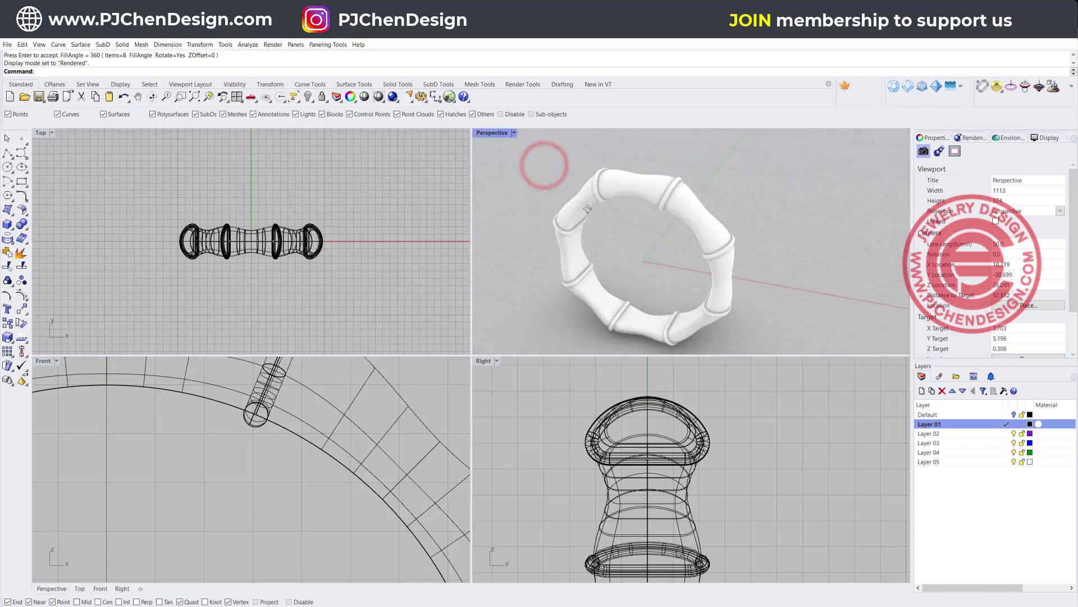
Step: Boolean-difference the eight pipe rings from the band
{"action": "left_click", "coordinate": [23, 224]}
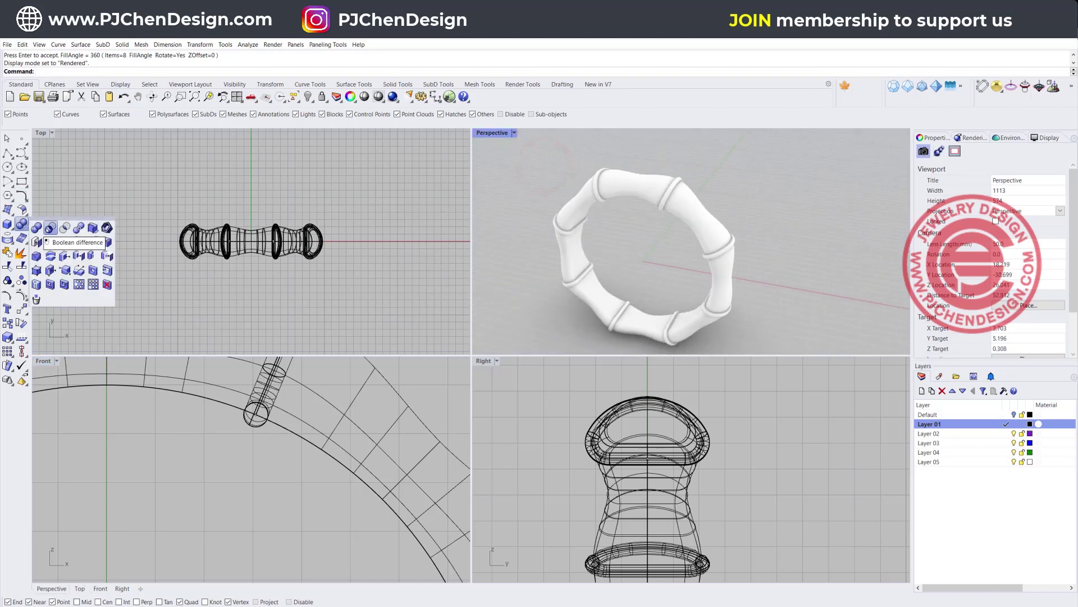
{"action": "left_click", "coordinate": [50, 227]}
{"action": "left_click", "coordinate": [574, 200]}
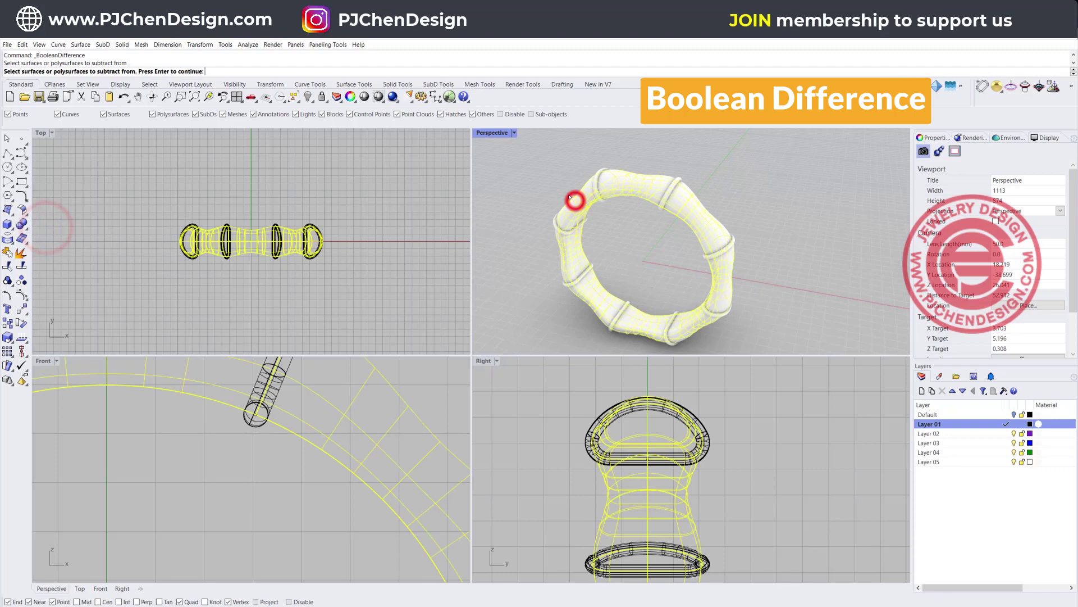
{"action": "left_click_drag", "start_coordinate": [511, 150], "coordinate": [797, 351]}
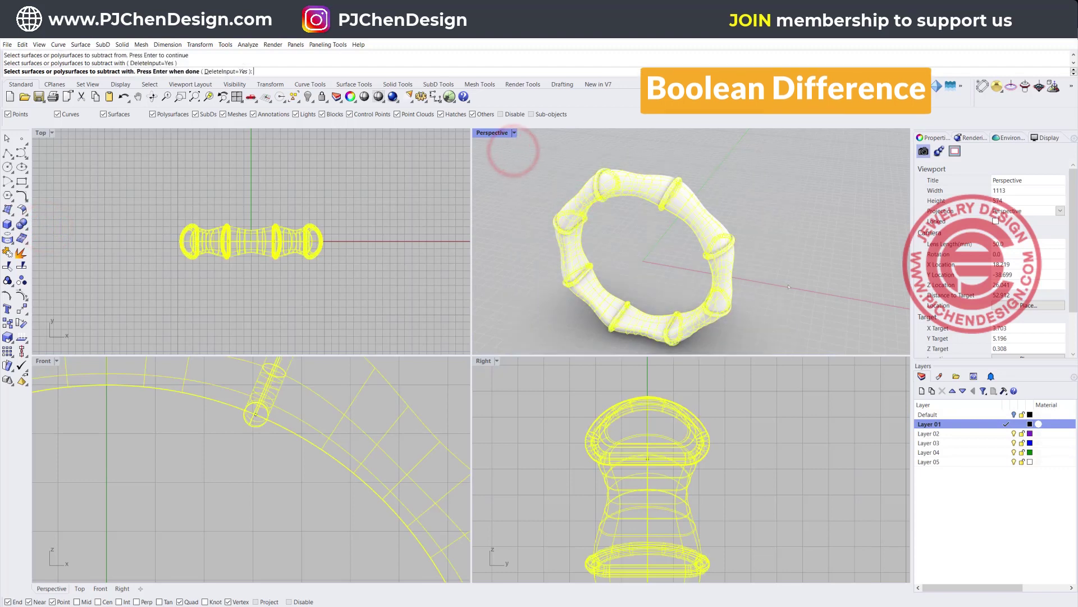
{"action": "key", "text": "Return"}
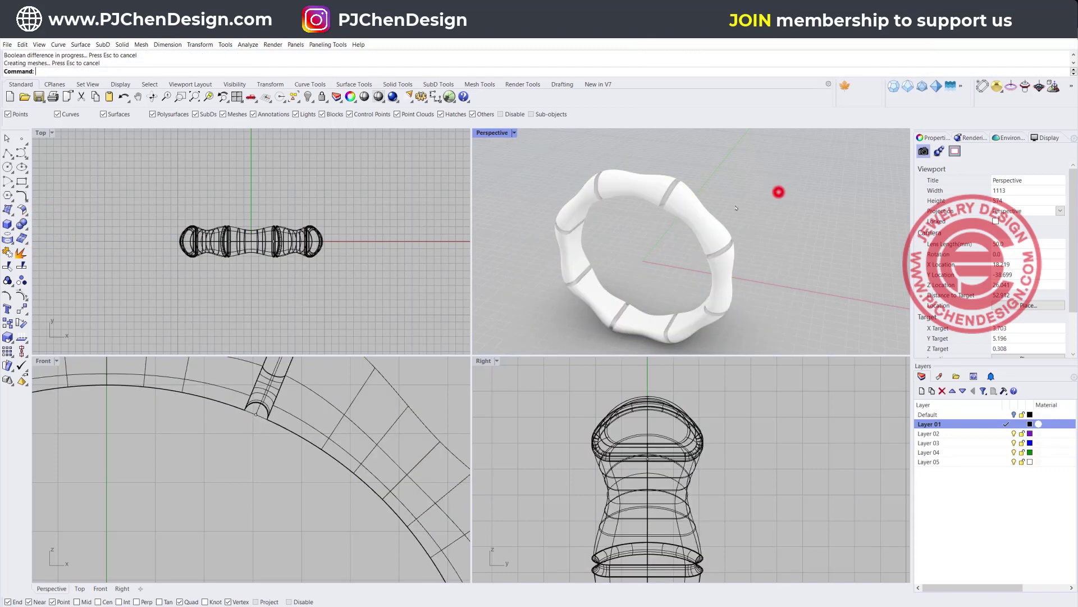
Step: Maximize the Perspective view and zoom in to inspect the cut grooves
{"action": "right_click_drag", "start_coordinate": [778, 190], "coordinate": [758, 191]}
{"action": "scroll", "coordinate": [663, 202], "scroll_direction": "up", "scroll_amount": 10}
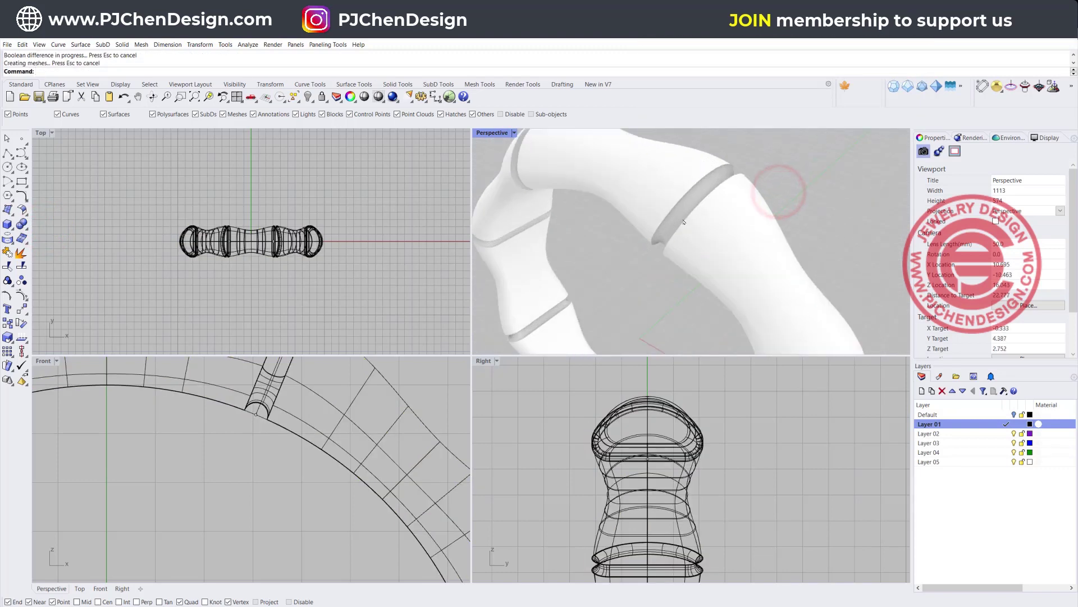
{"action": "double_click", "coordinate": [494, 133]}
{"action": "scroll", "coordinate": [494, 128], "scroll_direction": "up", "scroll_amount": 3}
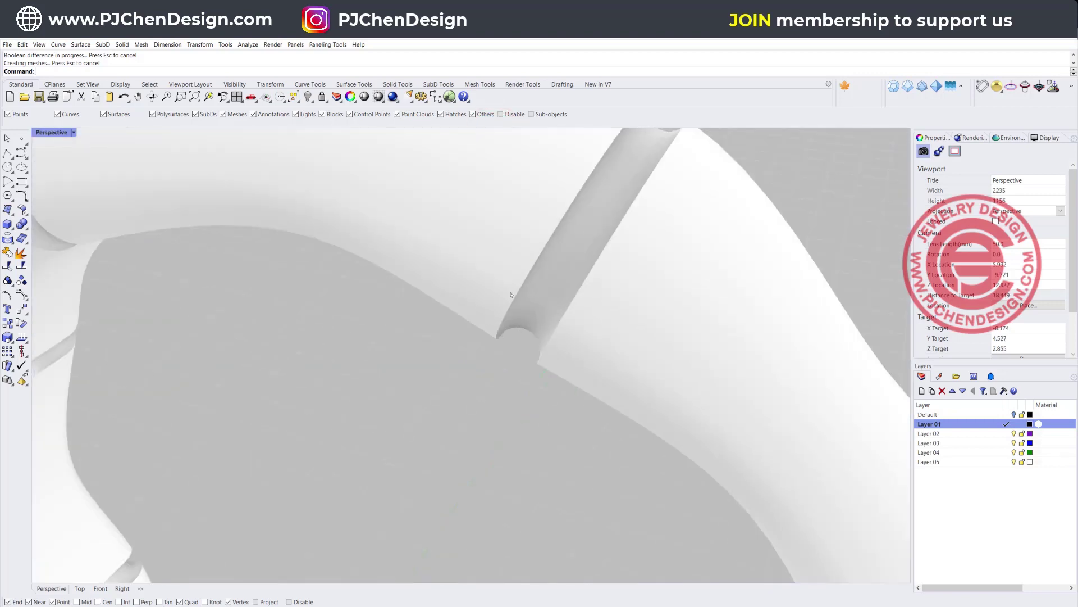
{"action": "scroll", "coordinate": [511, 295], "scroll_direction": "down", "scroll_amount": 8}
{"action": "left_click", "coordinate": [21, 227]}
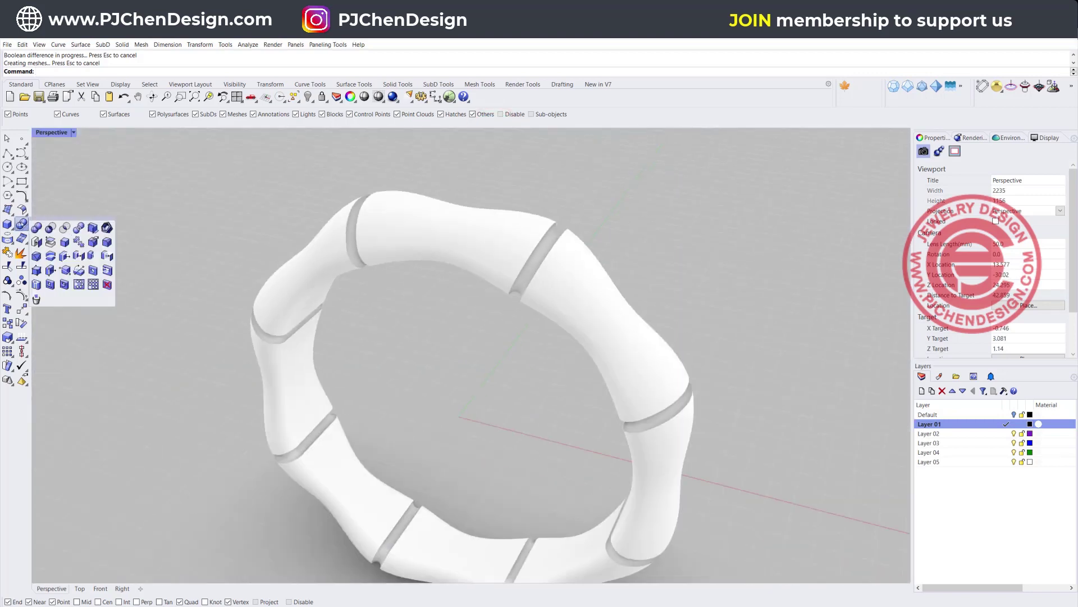
{"action": "left_click", "coordinate": [107, 242]}
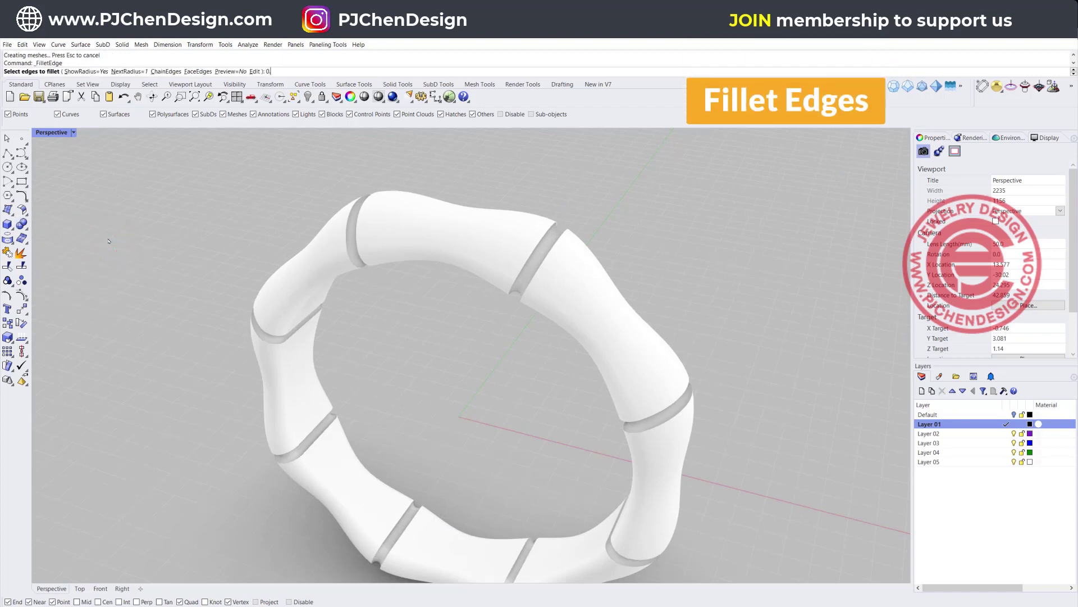
{"action": "type", "text": "0.16"}
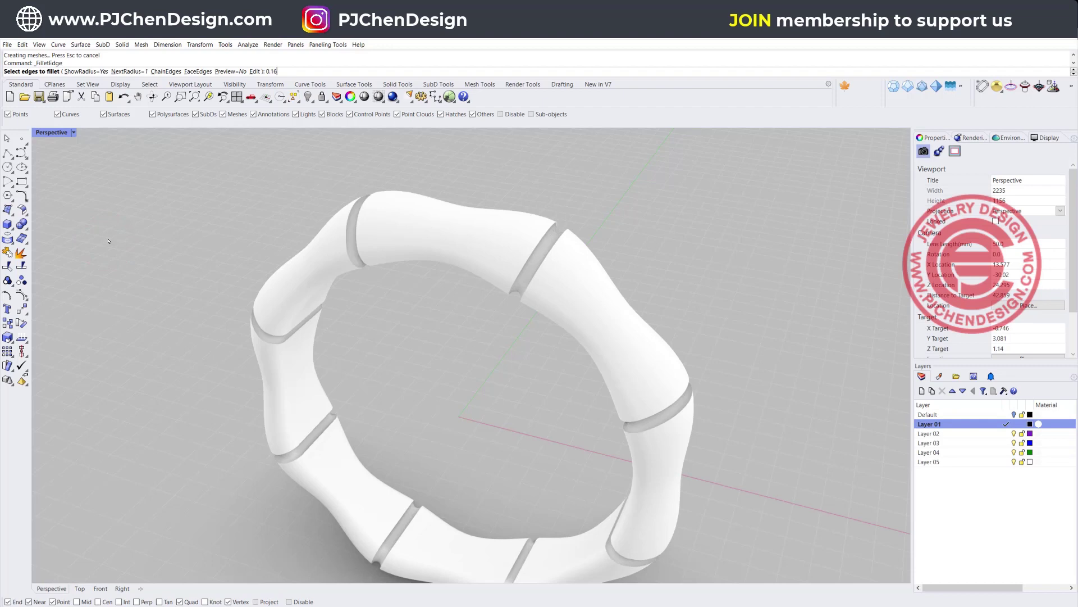
{"action": "type", "text": "5"}
{"action": "key", "text": "Return"}
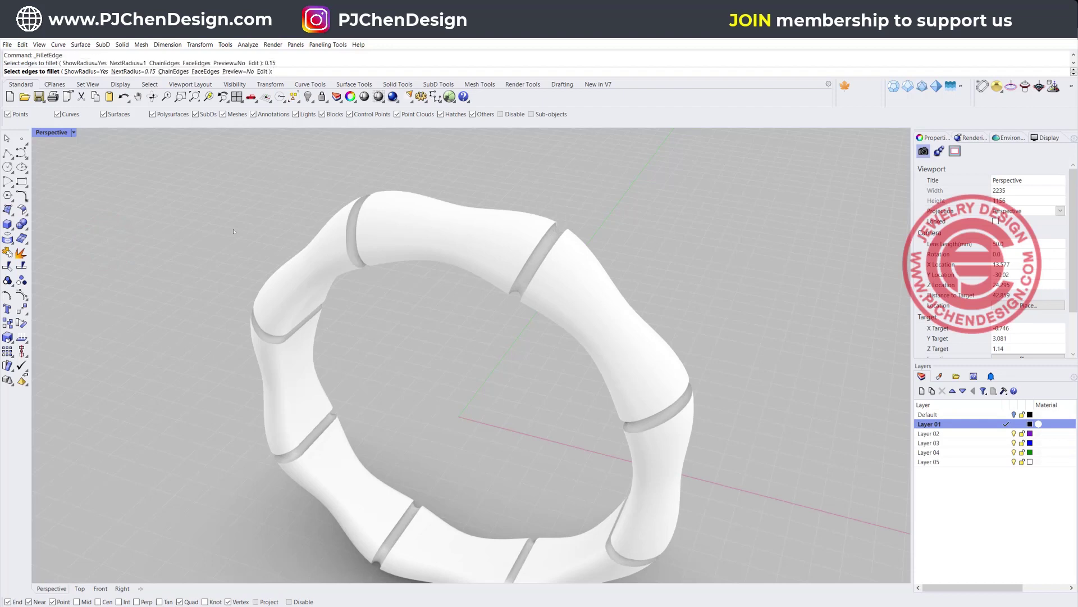
{"action": "left_click", "coordinate": [550, 227]}
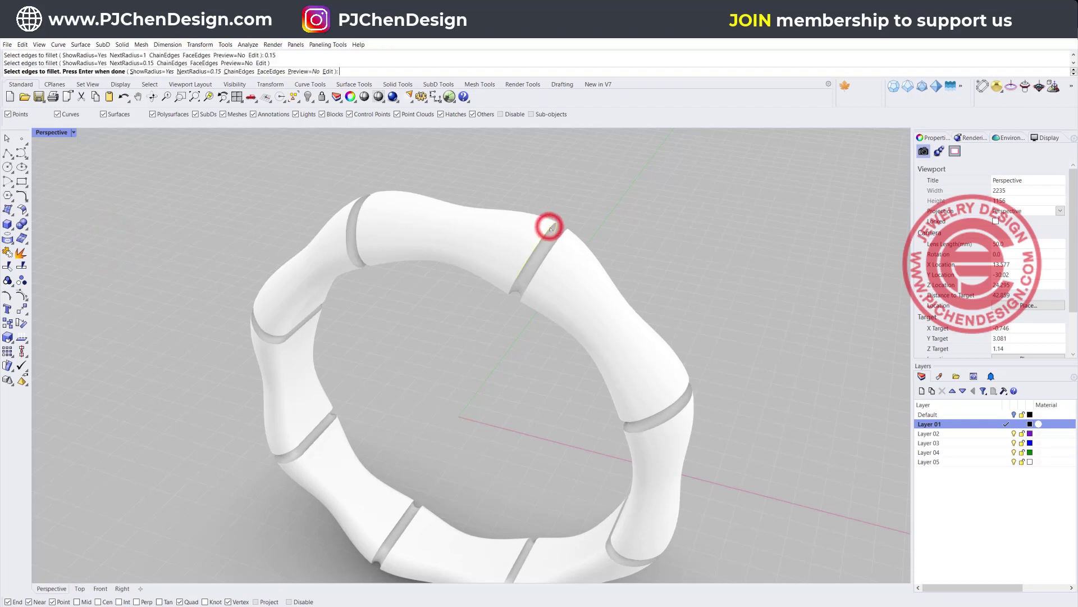
{"action": "left_click", "coordinate": [74, 133]}
{"action": "left_click", "coordinate": [66, 203]}
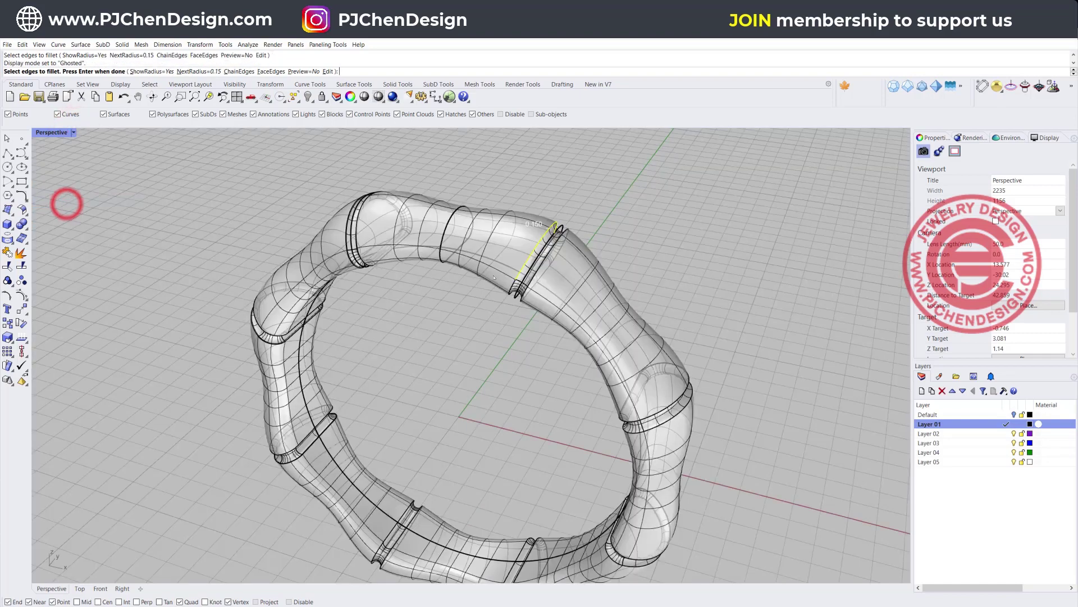
{"action": "scroll", "coordinate": [495, 278], "scroll_direction": "up", "scroll_amount": 3}
{"action": "left_click", "coordinate": [505, 287]}
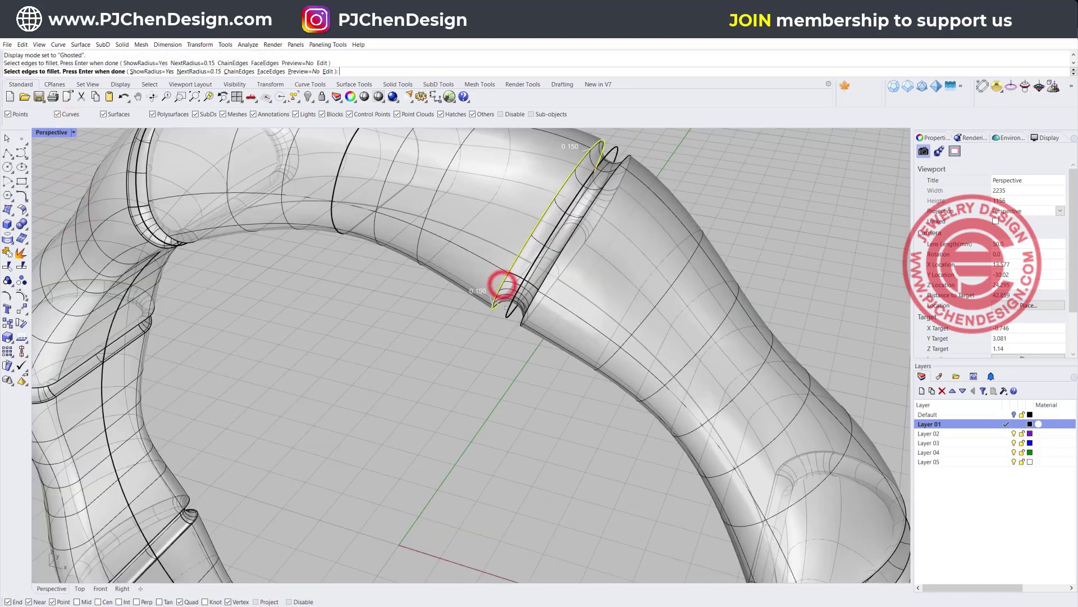
{"action": "left_click", "coordinate": [505, 292]}
{"action": "right_click_drag", "start_coordinate": [505, 292], "coordinate": [491, 283]}
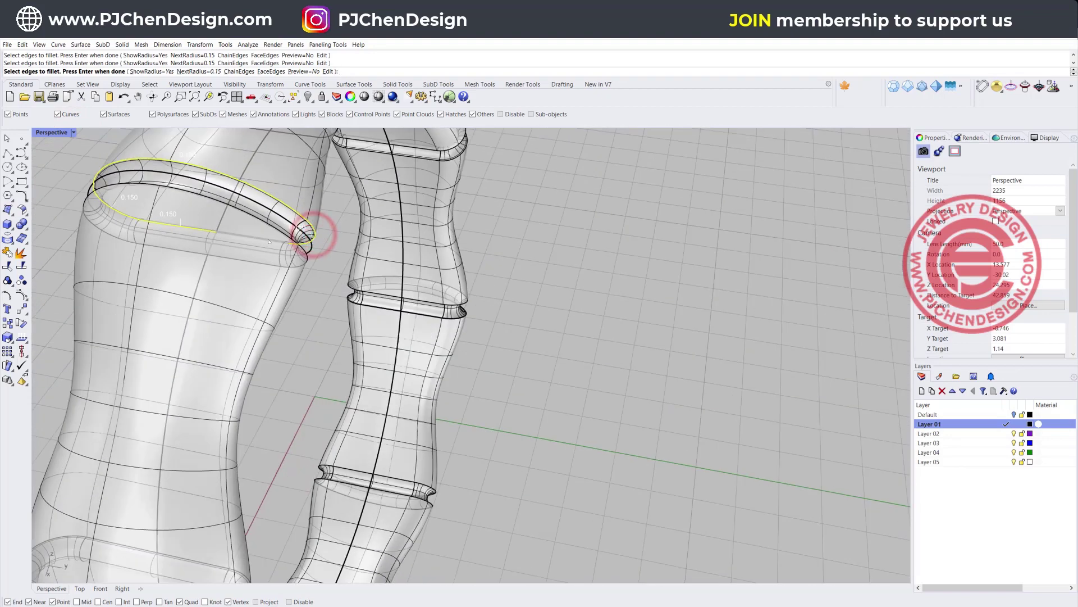
{"action": "key", "text": "Return"}
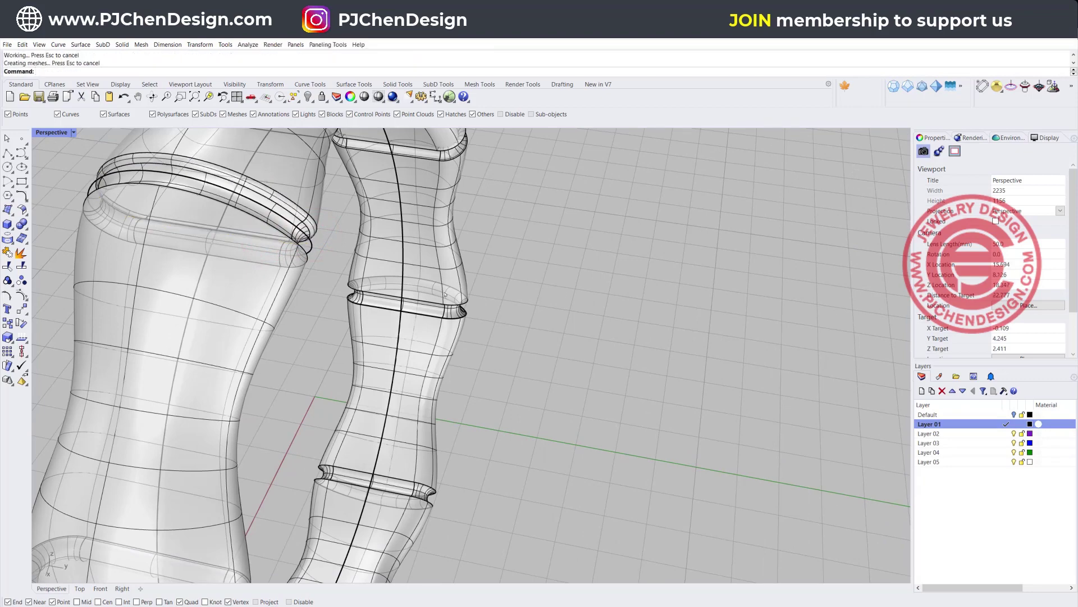
{"action": "right_click_drag", "start_coordinate": [445, 293], "coordinate": [128, 211]}
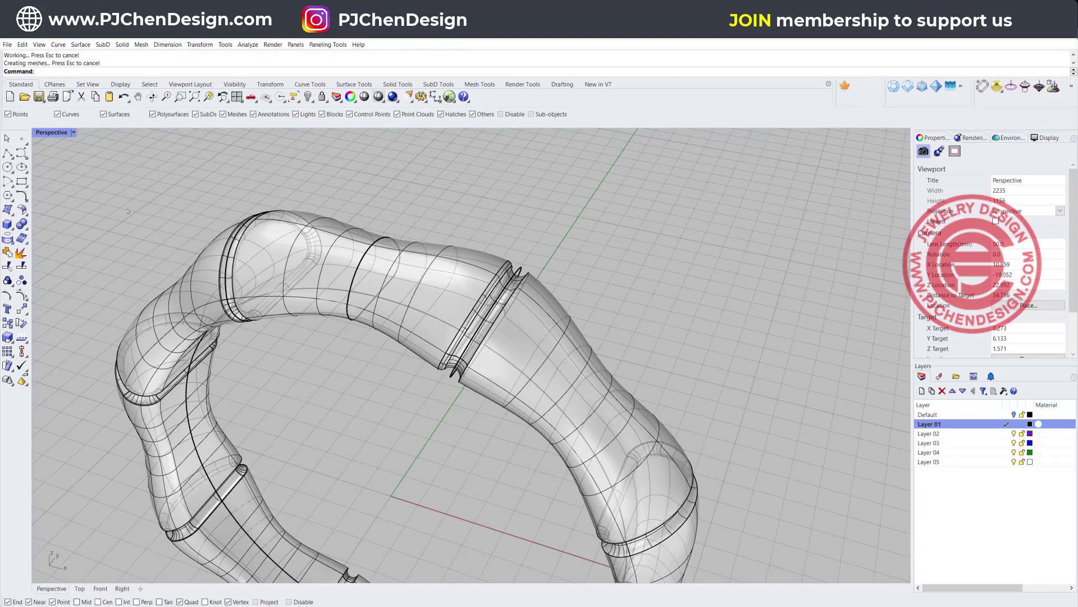
{"action": "left_click", "coordinate": [73, 133]}
{"action": "left_click", "coordinate": [60, 194]}
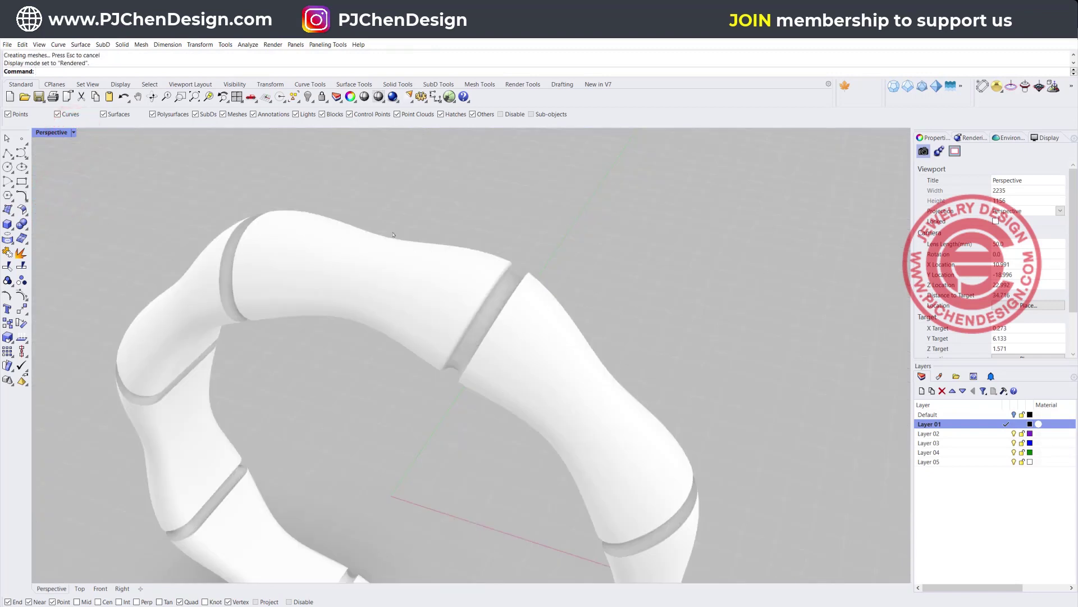
{"action": "scroll", "coordinate": [447, 274], "scroll_direction": "down", "scroll_amount": 4}
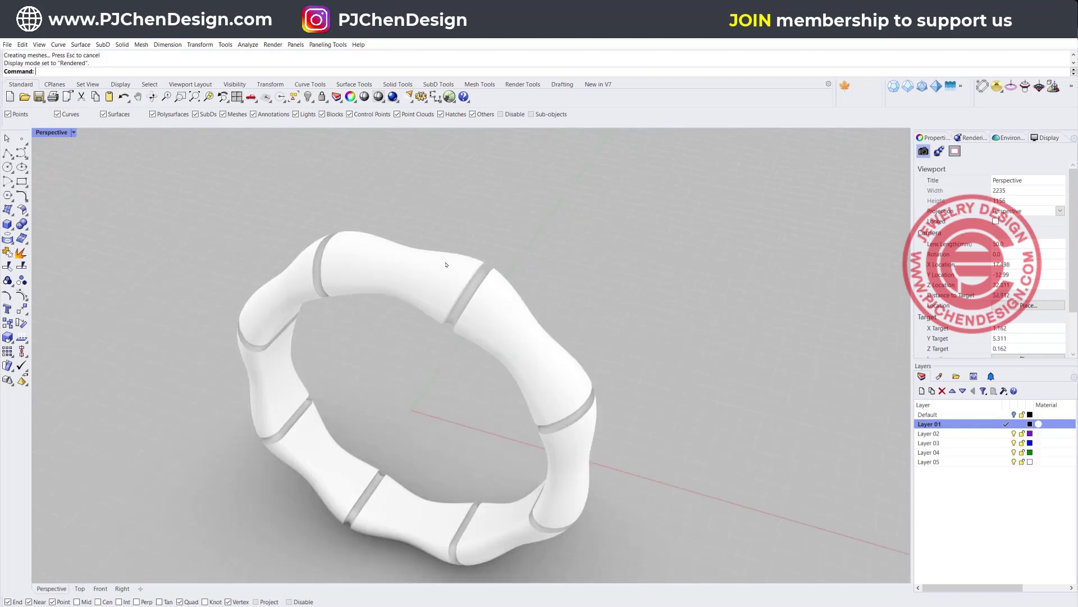
Step: Switch Perspective to Ghosted and window-select all groove edges for 0.15 fillets
{"action": "left_click", "coordinate": [73, 133]}
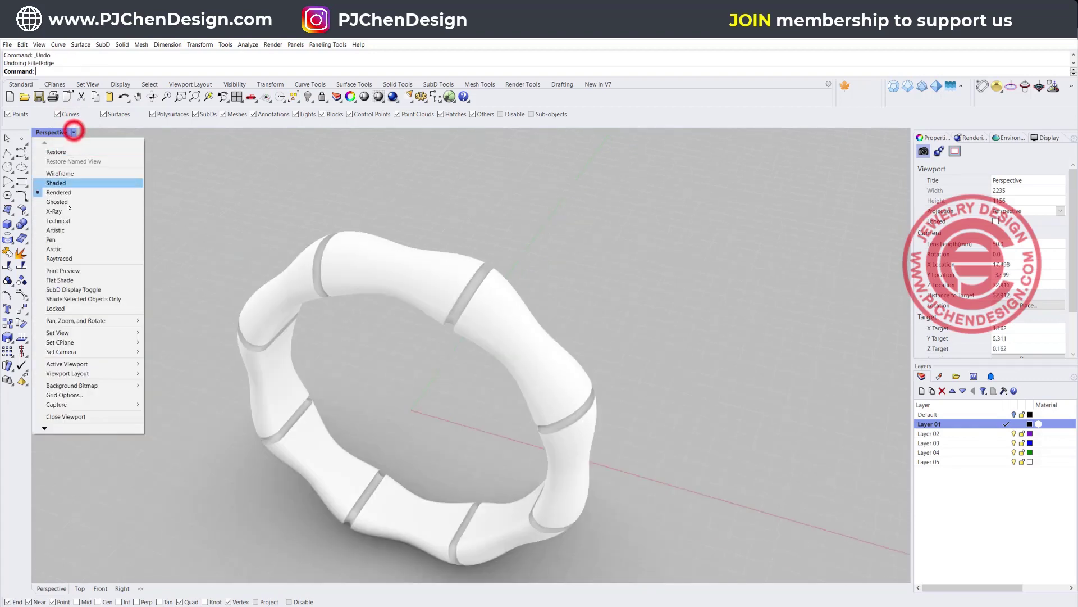
{"action": "left_click", "coordinate": [70, 203]}
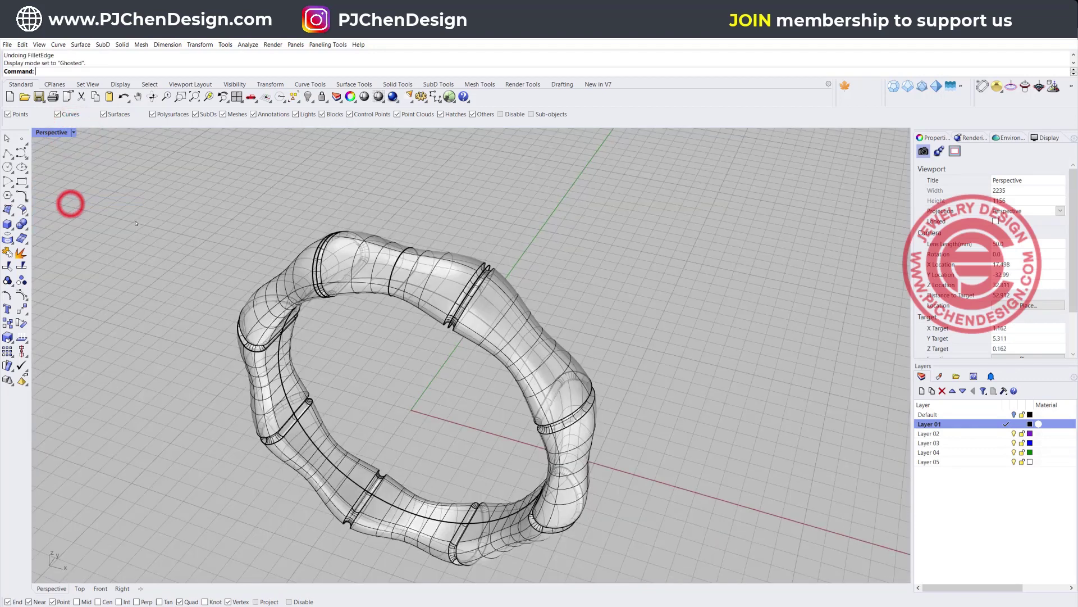
{"action": "left_click", "coordinate": [21, 227]}
{"action": "left_click", "coordinate": [107, 242]}
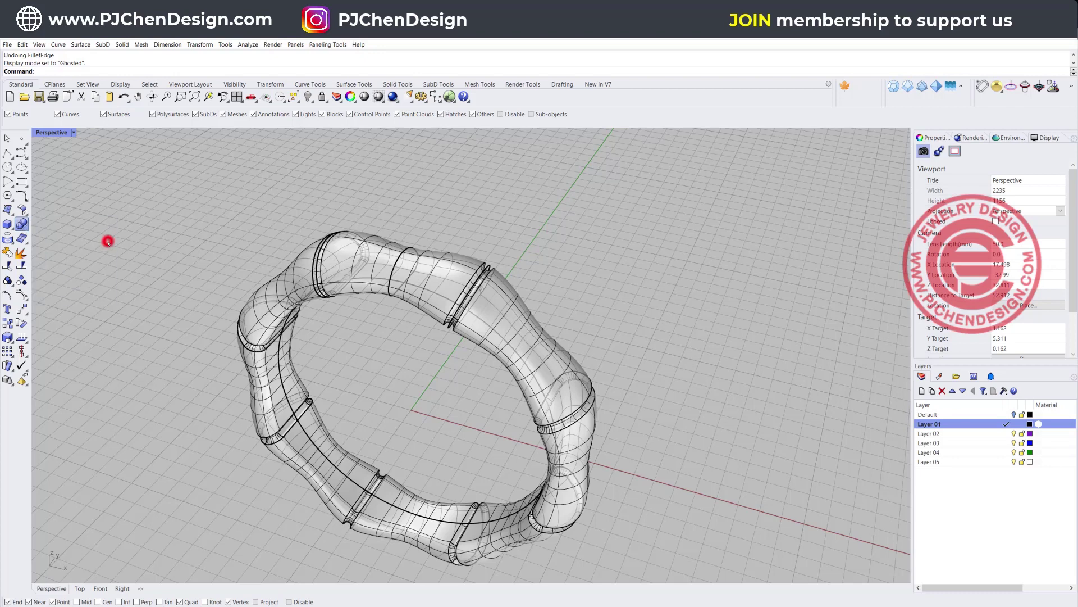
{"action": "left_click_drag", "start_coordinate": [159, 201], "coordinate": [672, 581]}
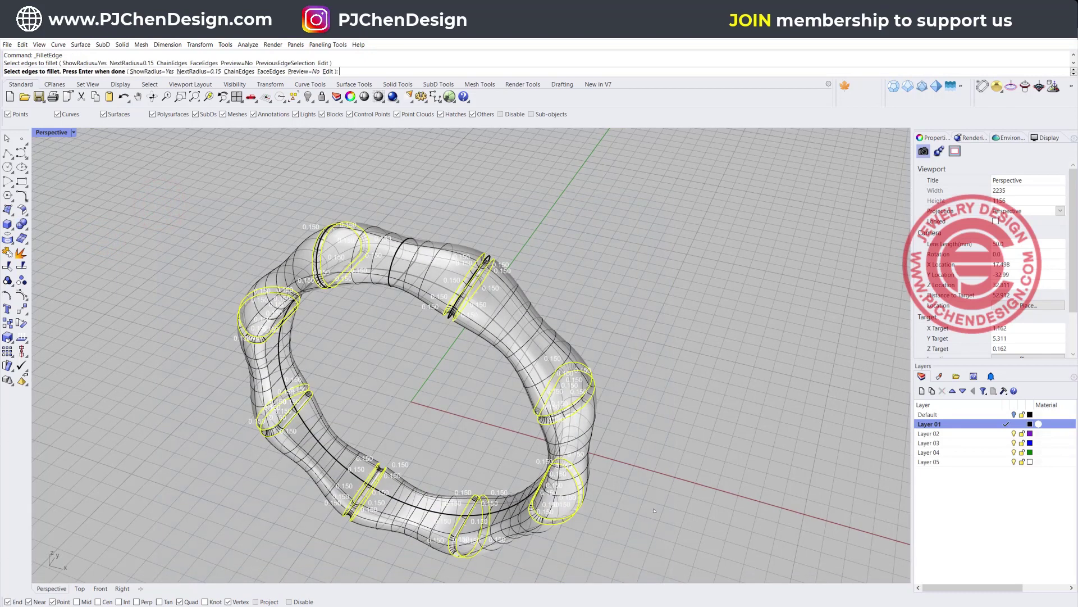
{"action": "key", "text": "Return"}
{"action": "key", "text": "Return"}
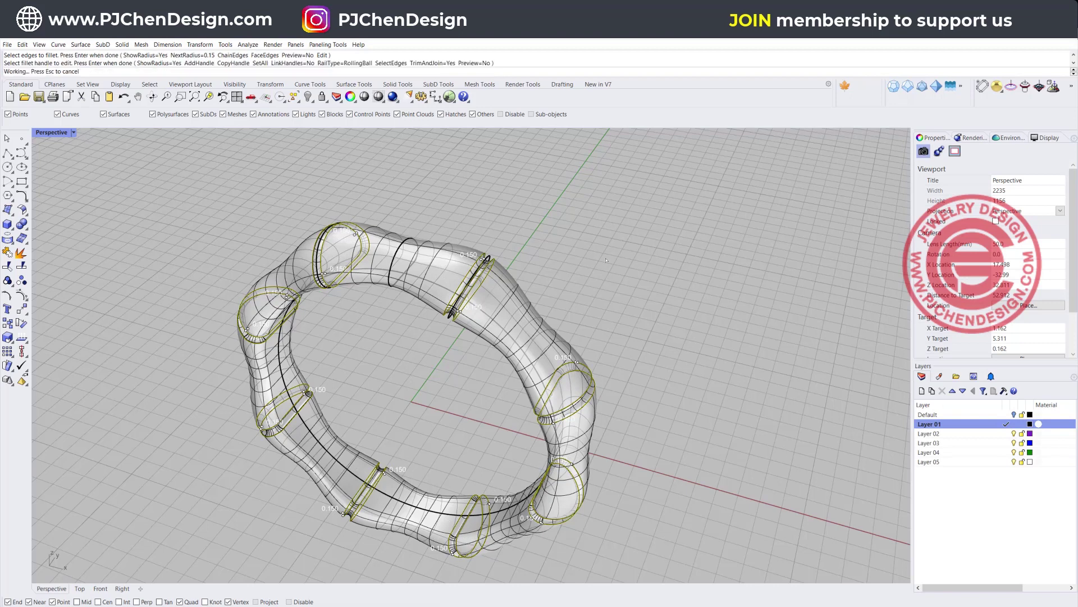
Step: Show the filleted bamboo ring in Rendered mode and orbit around it
{"action": "left_click", "coordinate": [72, 133]}
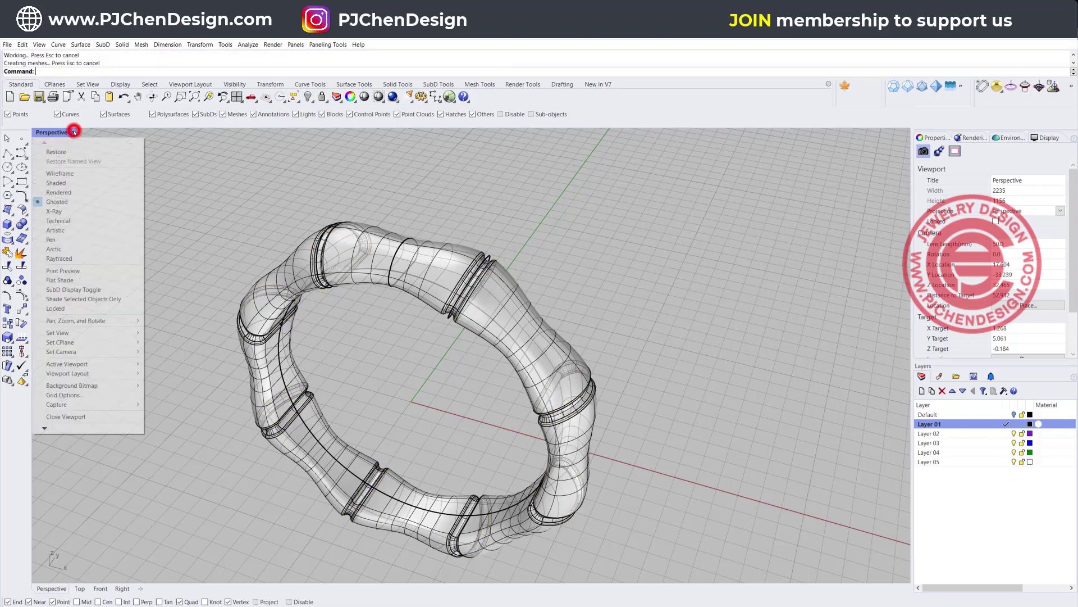
{"action": "left_click", "coordinate": [77, 191]}
{"action": "right_click_drag", "start_coordinate": [498, 331], "coordinate": [598, 304]}
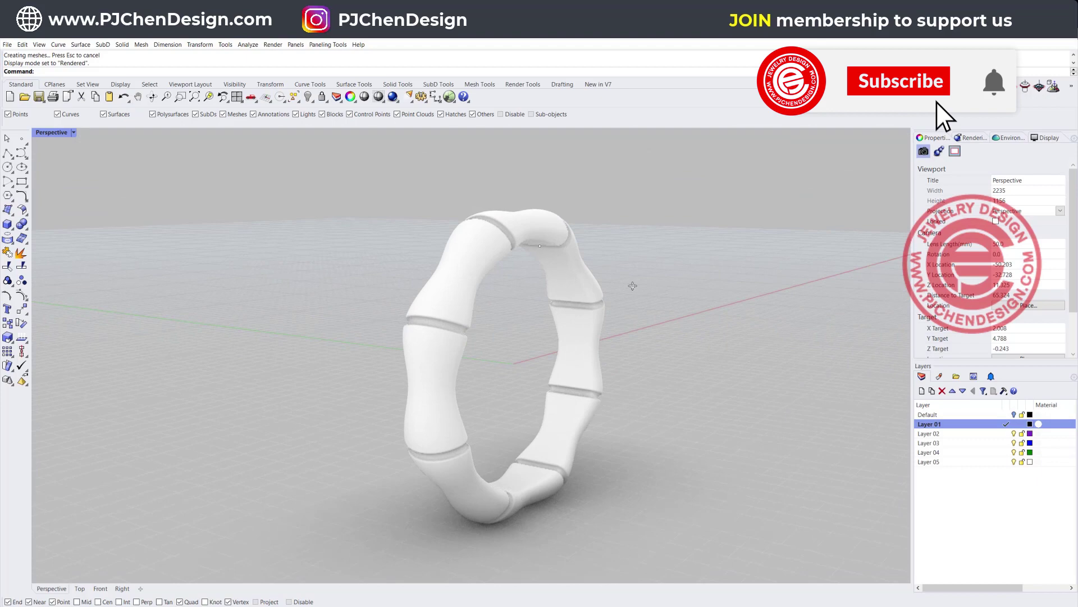